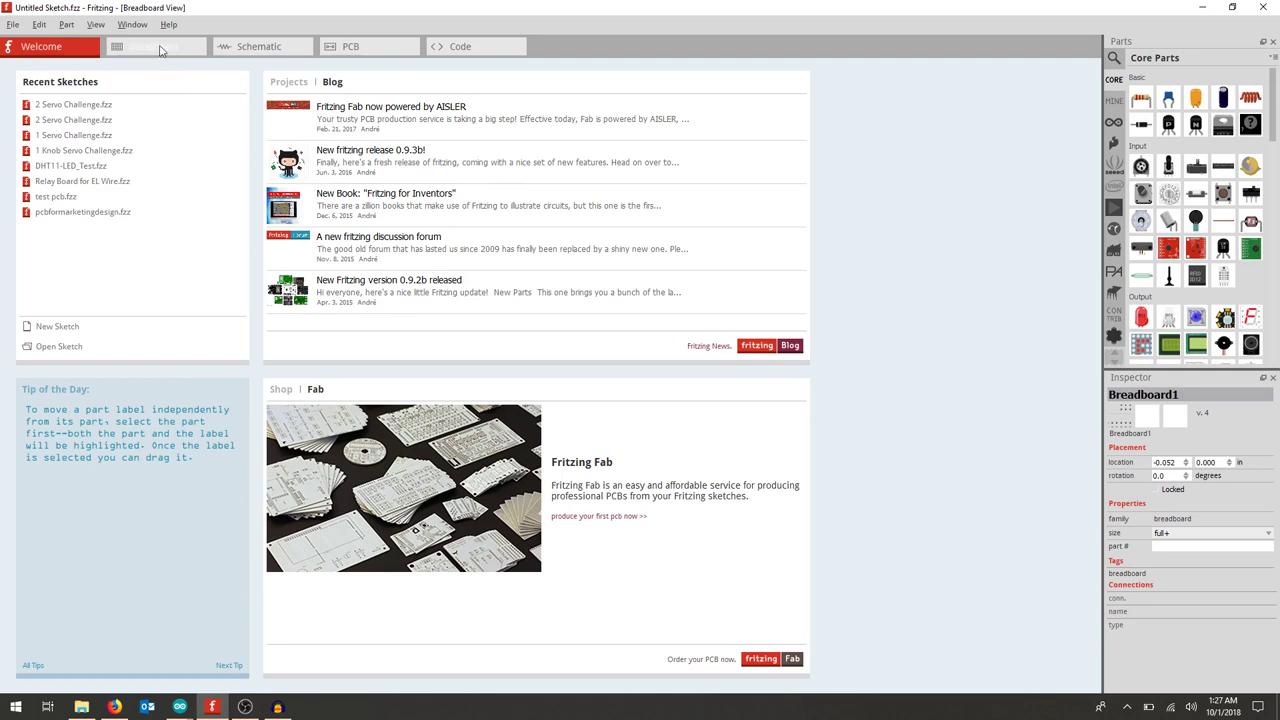
# Step: Switch to the breadboard view and delete the default breadboard from the sketch
pyautogui.click(156, 50)
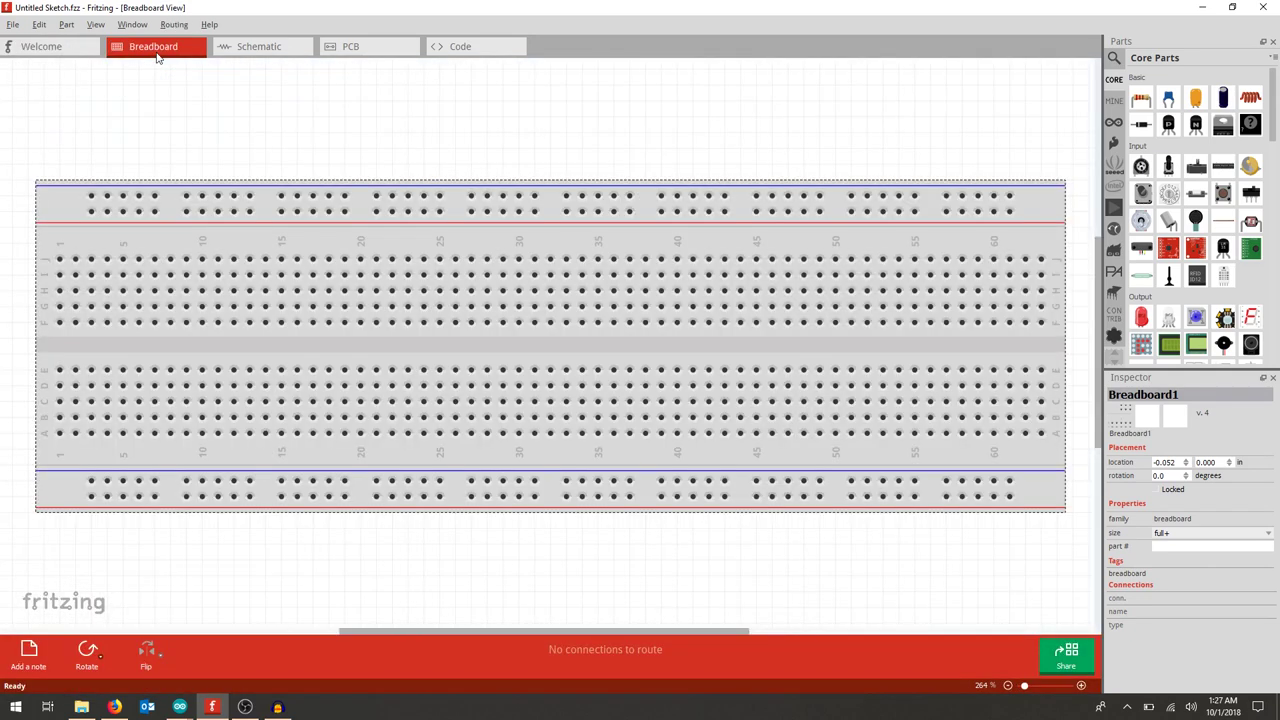
pyautogui.rightClick(629, 241)
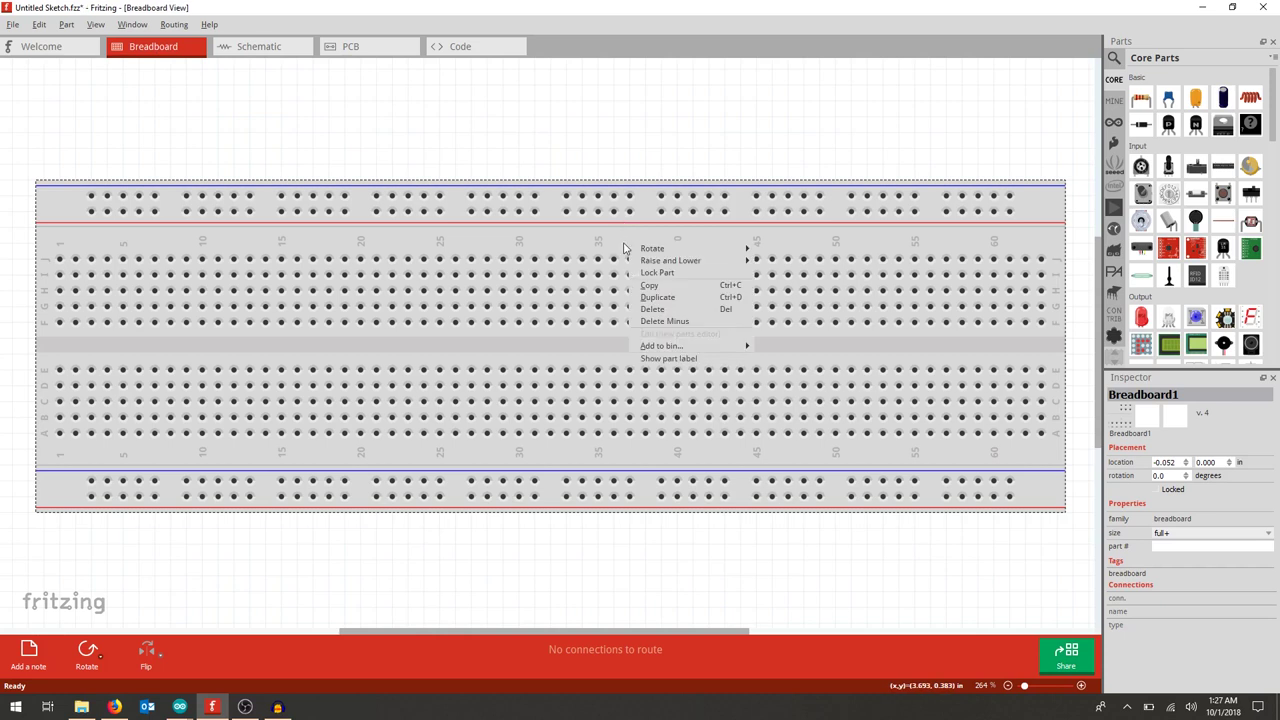
pyautogui.click(668, 309)
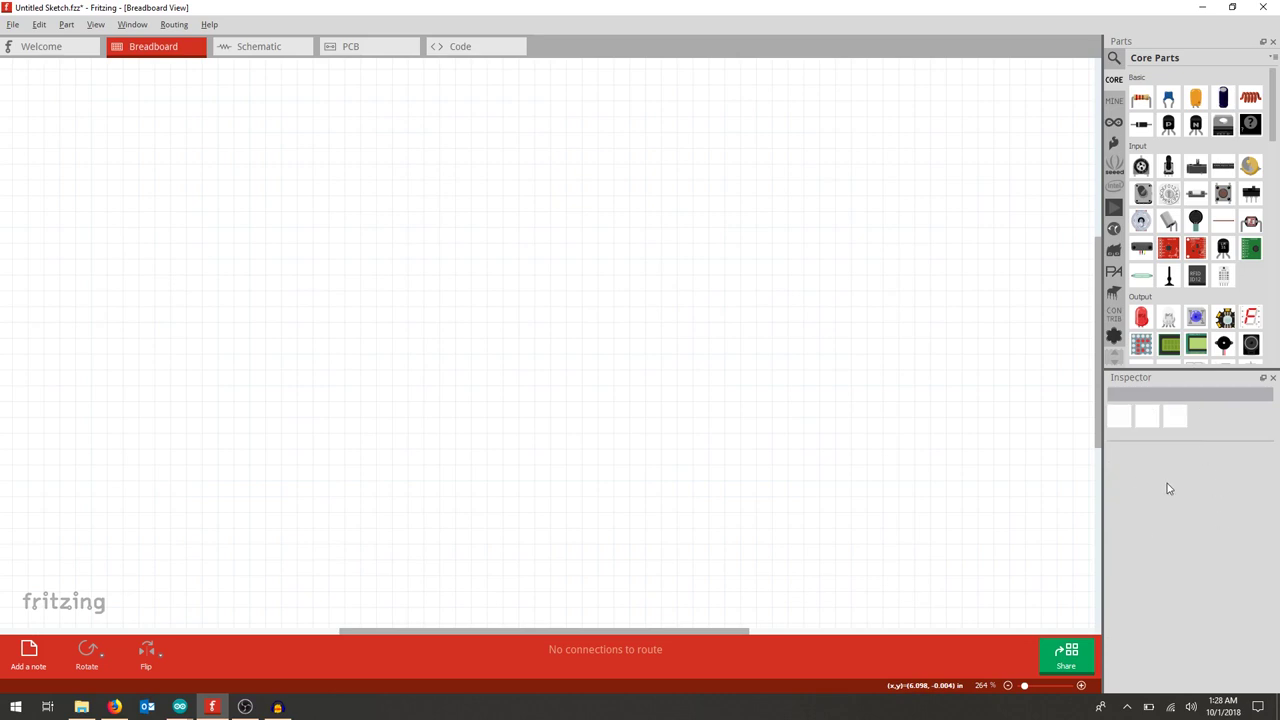
# Step: Place an Arduino Uno (Rev3) from the Arduino parts on the empty canvas
pyautogui.click(1117, 123)
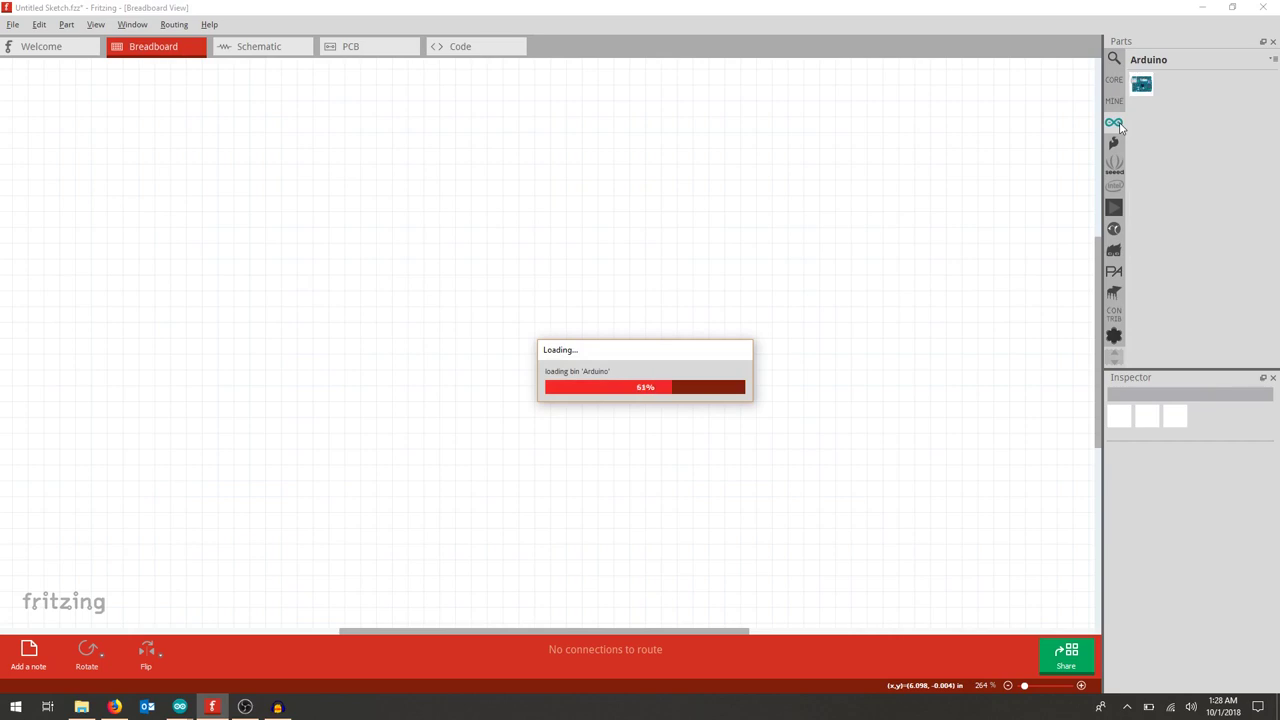
pyautogui.click(1143, 104)
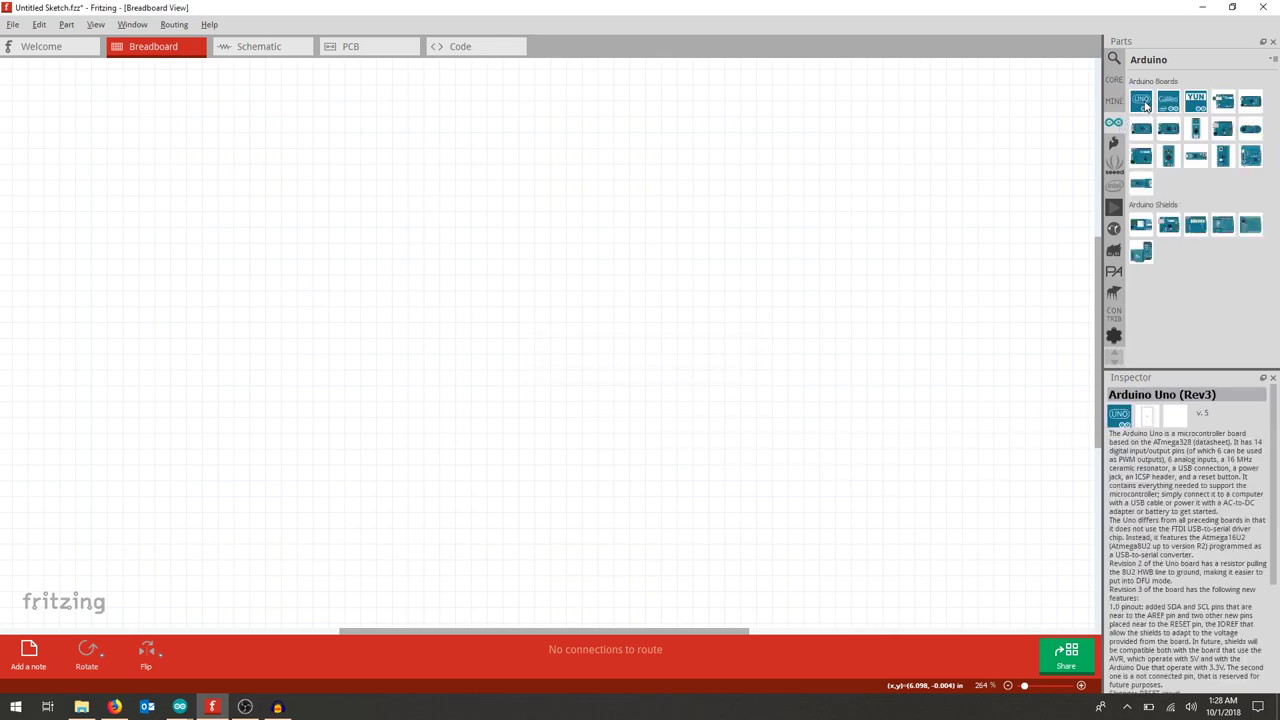
pyautogui.moveTo(1143, 104); pyautogui.dragTo(158, 228)
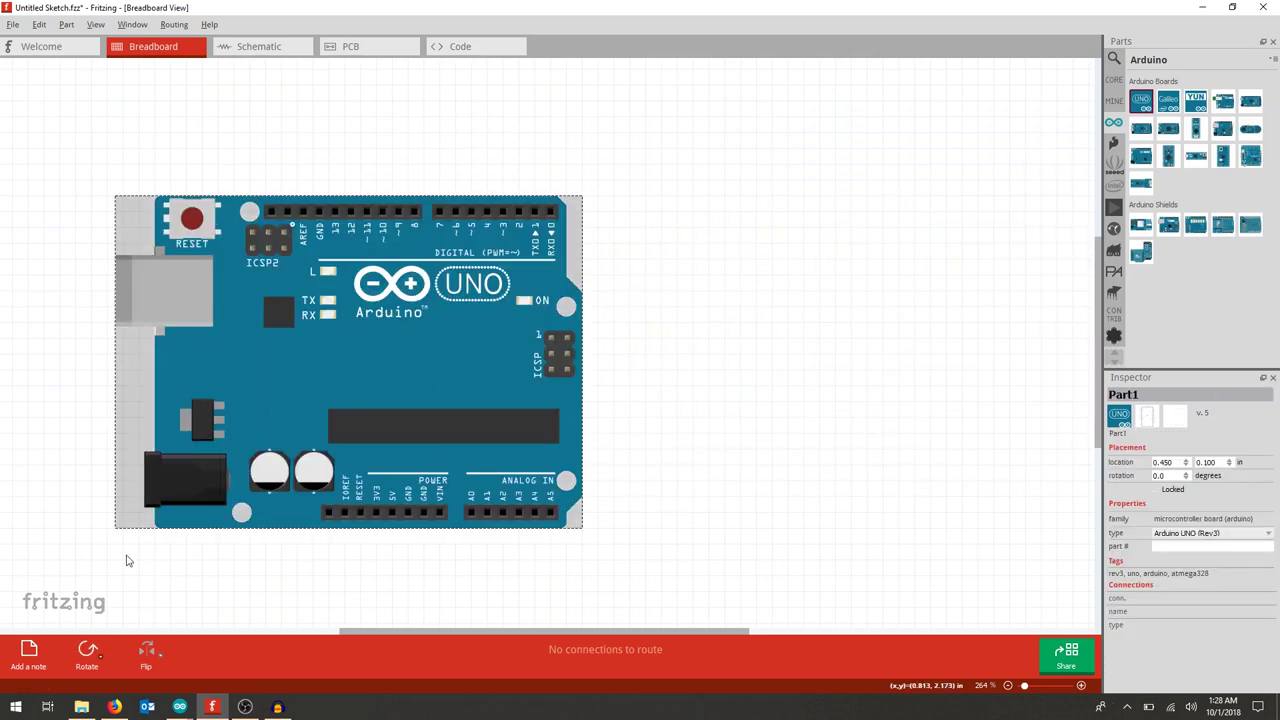
# Step: Rotate the Arduino Uno to 90 degrees so its USB port faces up, and move it to the canvas's upper-left area
pyautogui.click(87, 652)
pyautogui.click(87, 654)
pyautogui.click(87, 654)
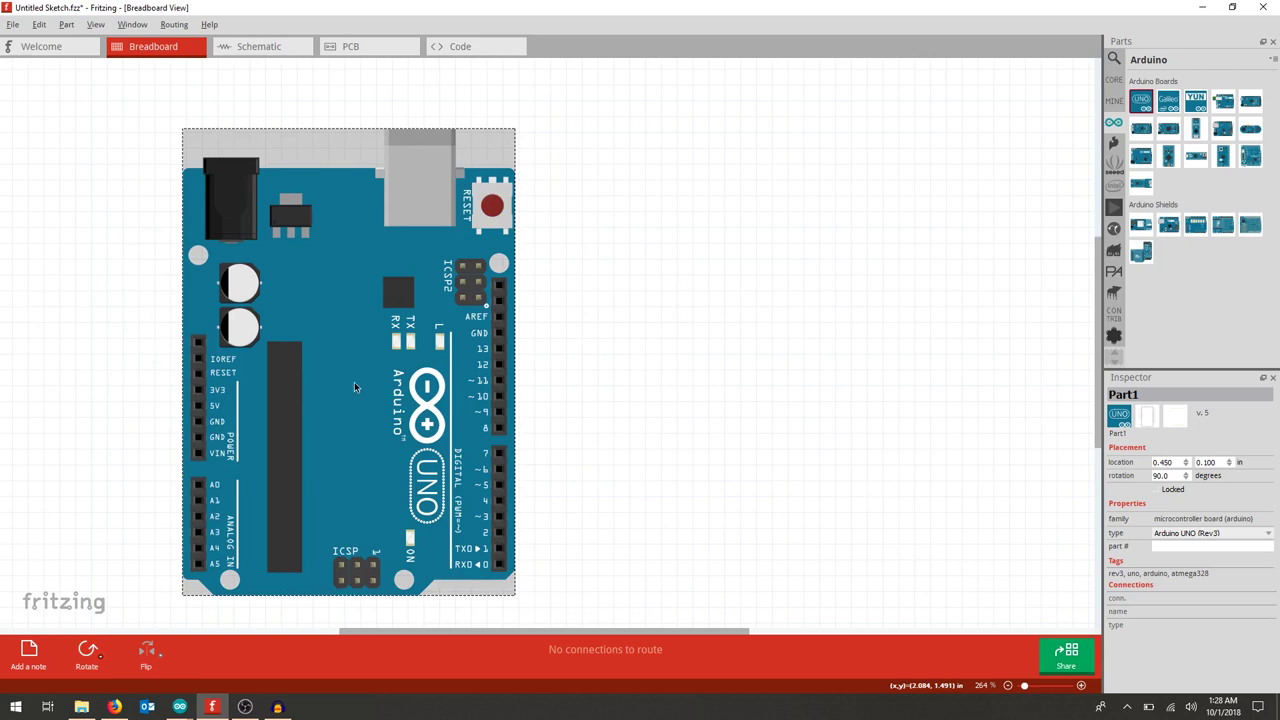
pyautogui.moveTo(379, 423); pyautogui.dragTo(288, 355)
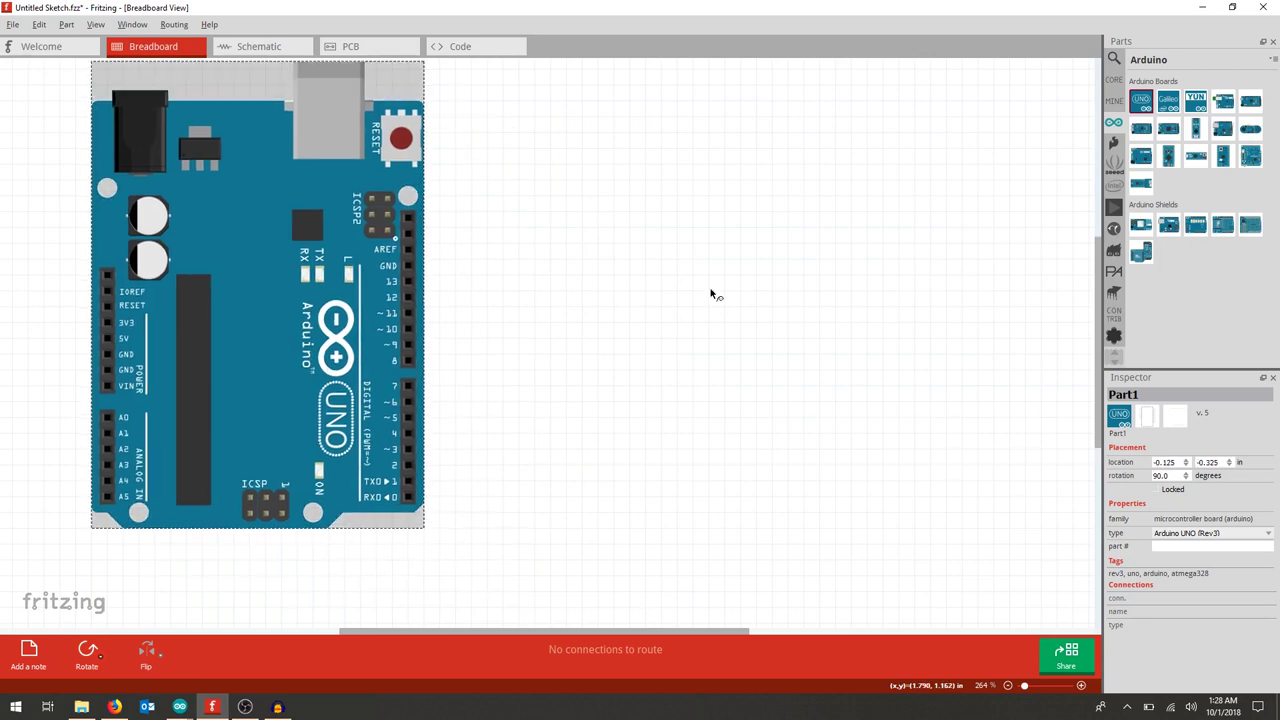
# Step: Place a 220Ω resistor and a red LED from the core parts beside the Arduino's digital pins, with the LED below the resistor
pyautogui.click(1115, 81)
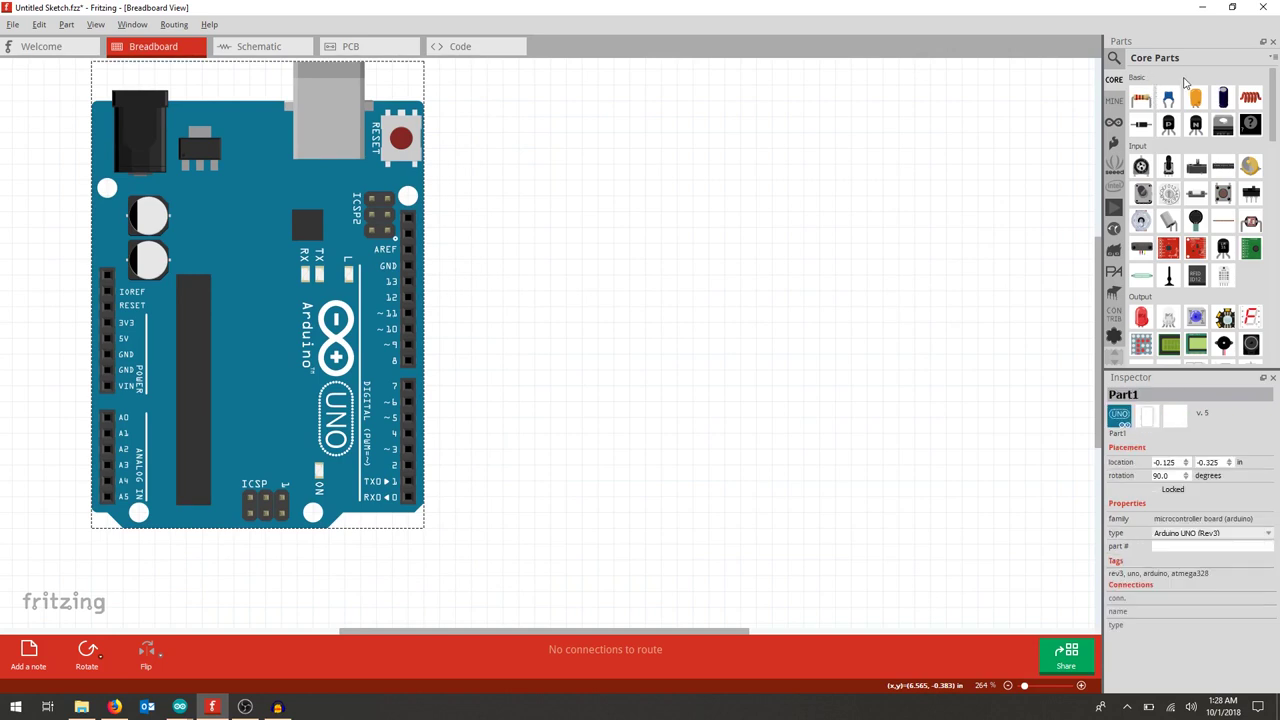
pyautogui.moveTo(1143, 97); pyautogui.dragTo(608, 234)
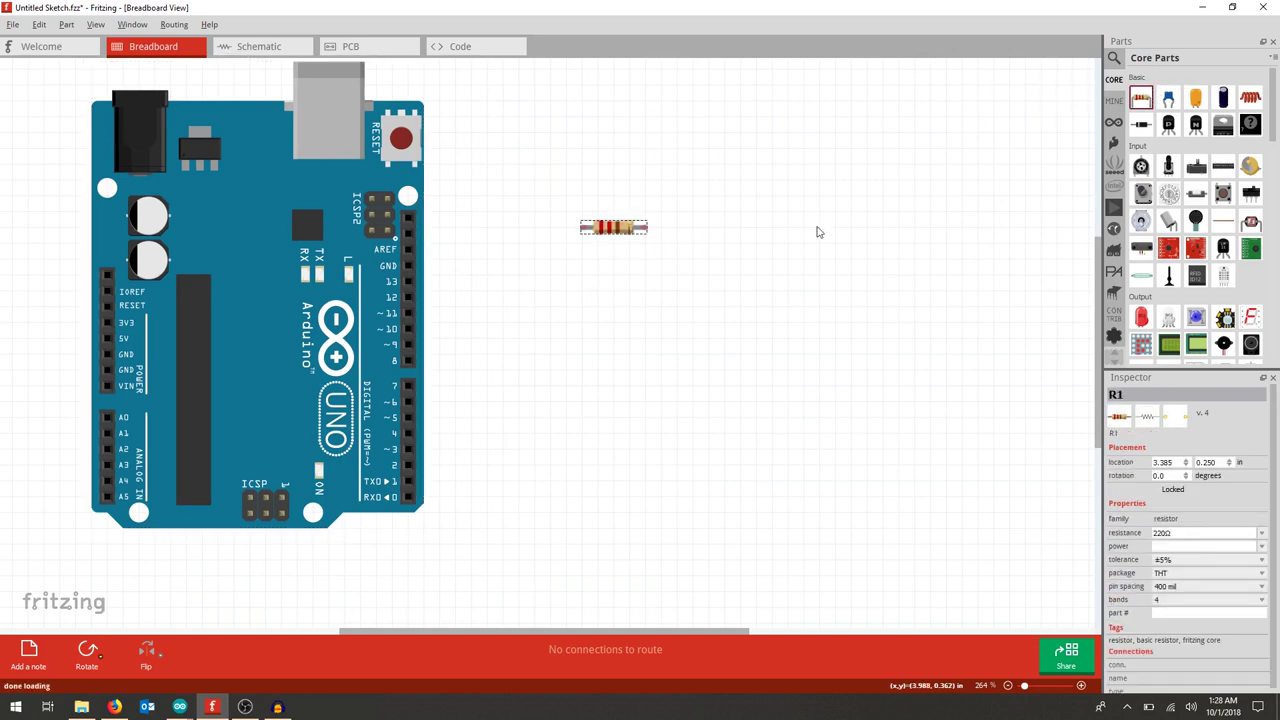
pyautogui.moveTo(1146, 320); pyautogui.dragTo(662, 350)
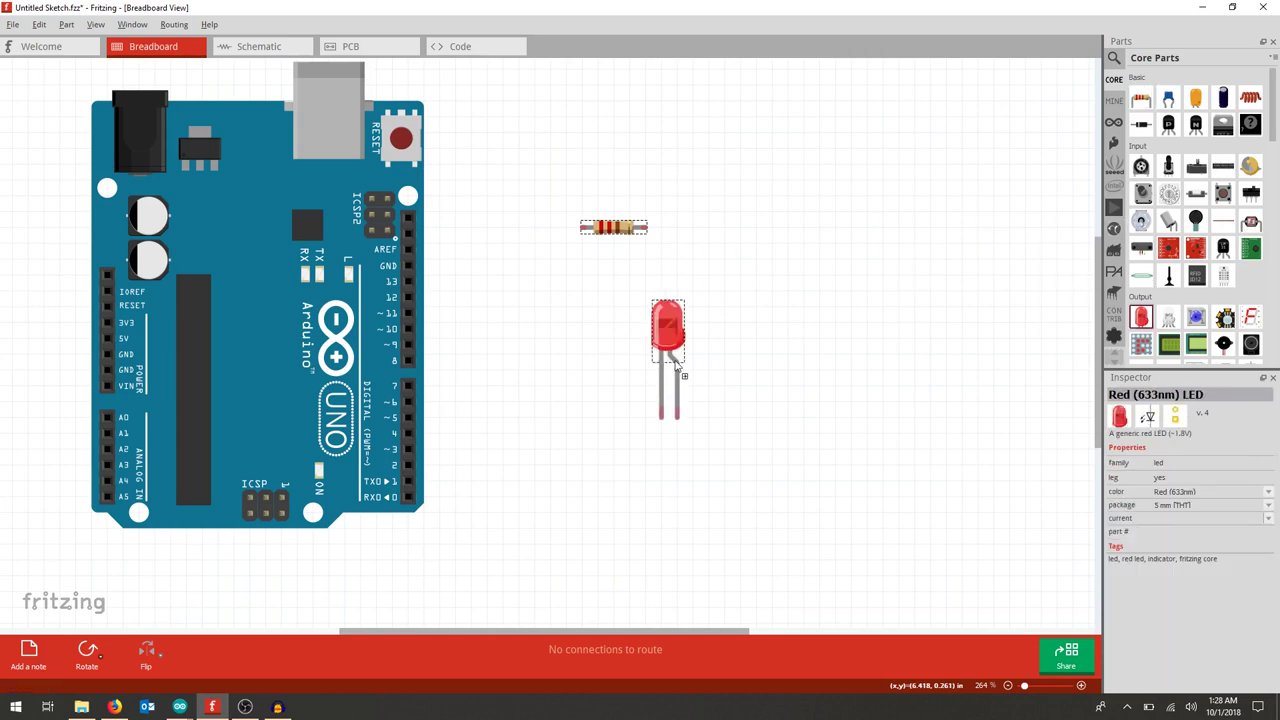
pyautogui.click(795, 357)
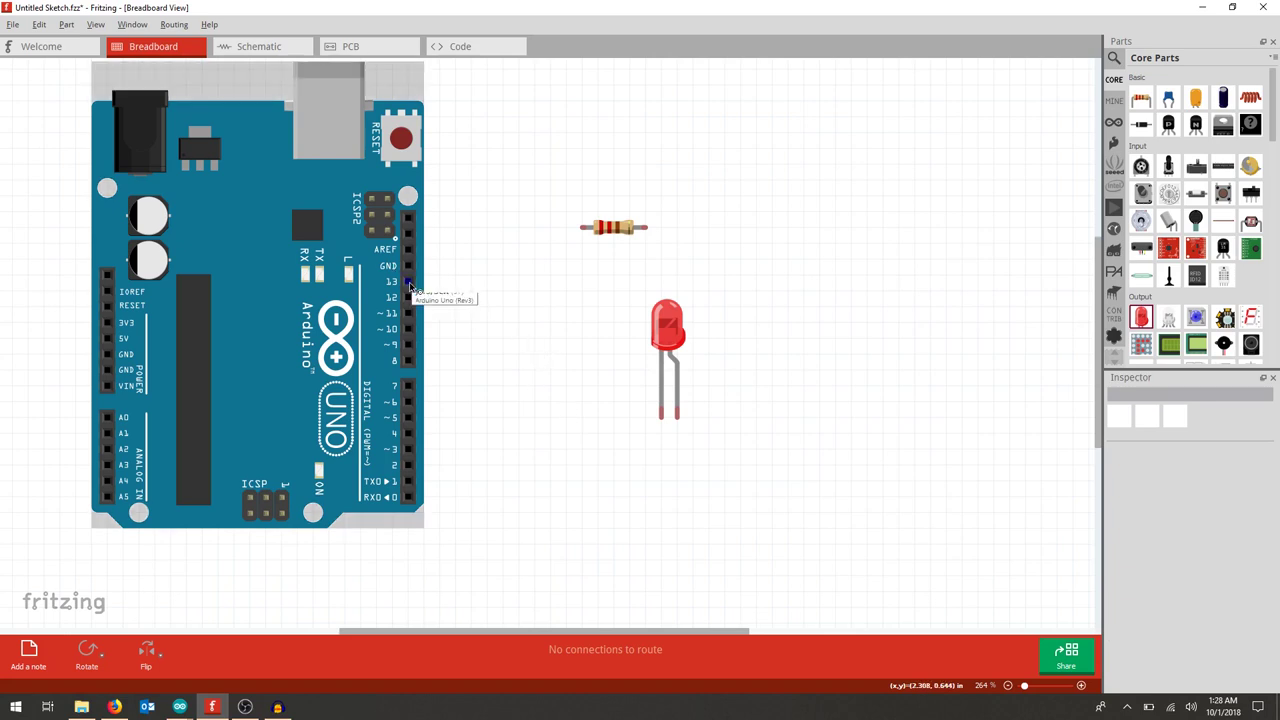
# Step: Wire pin 13 to the resistor's near end, GND to the LED's straight leg, and the resistor's other end to the LED's bent leg
pyautogui.moveTo(408, 285); pyautogui.dragTo(590, 233)
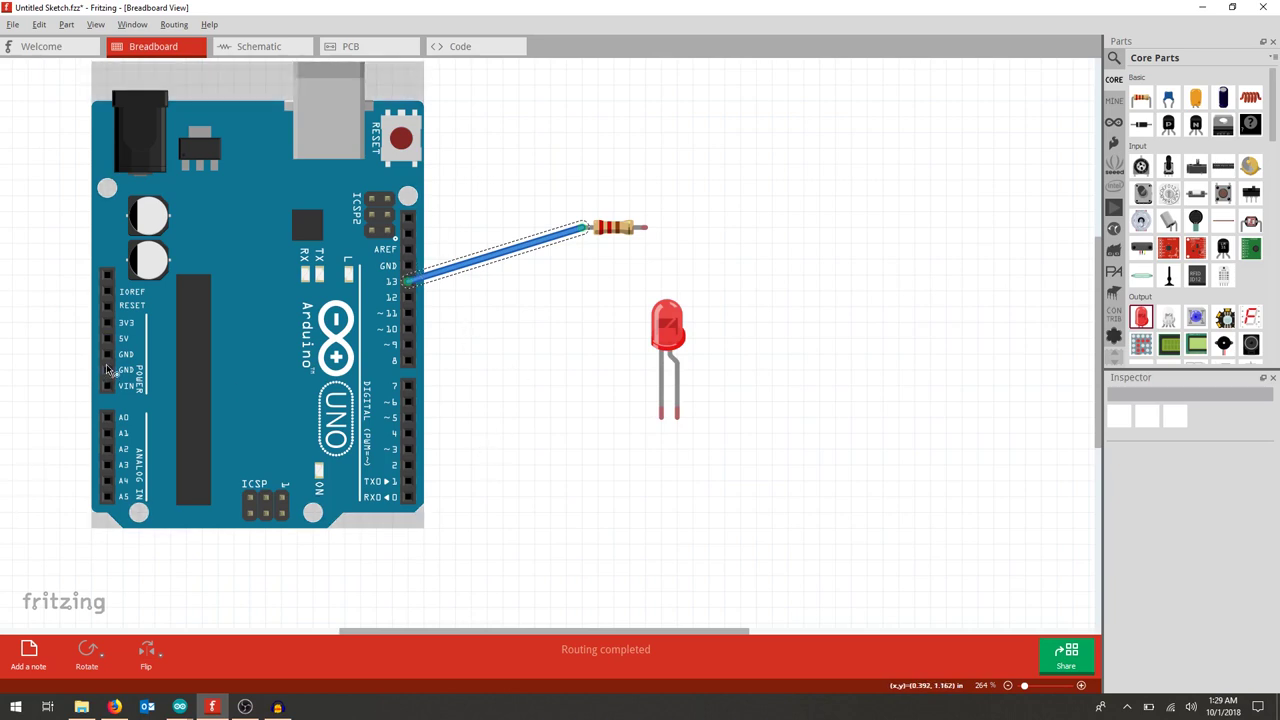
pyautogui.moveTo(410, 269); pyautogui.dragTo(661, 417)
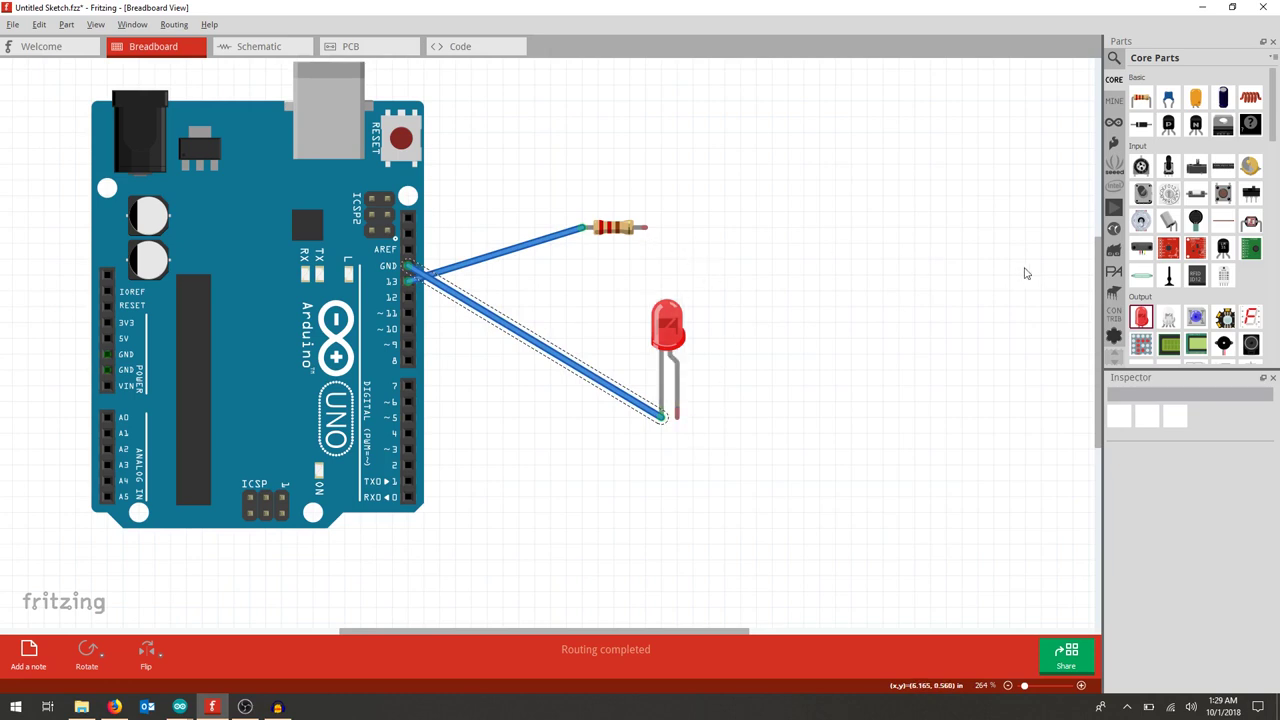
pyautogui.moveTo(1276, 131); pyautogui.dragTo(1276, 334)
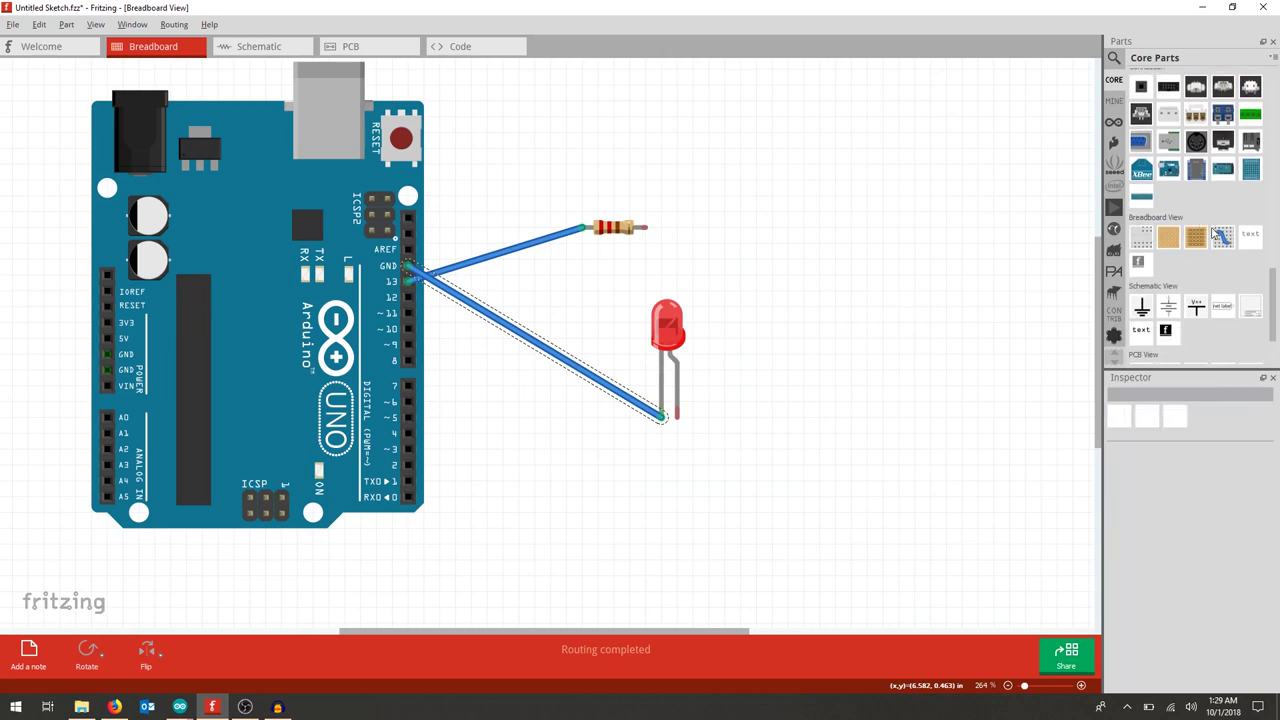
pyautogui.moveTo(1224, 241); pyautogui.dragTo(806, 252)
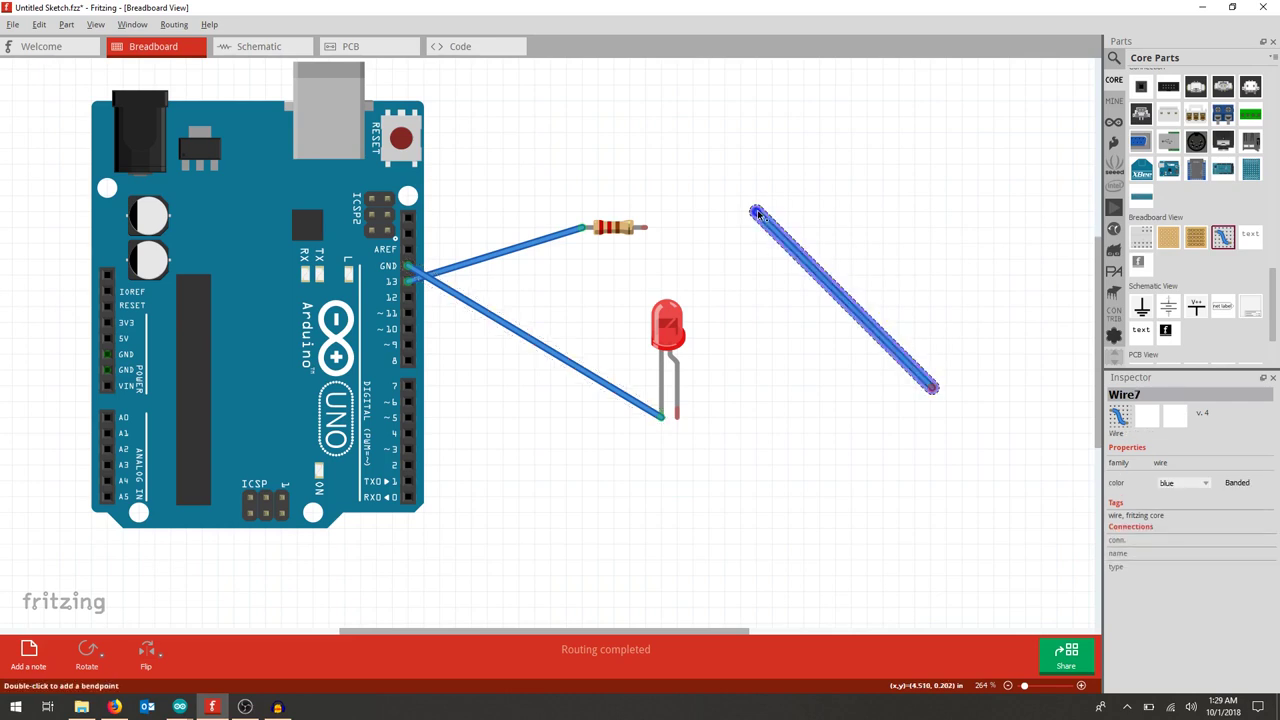
pyautogui.moveTo(757, 217); pyautogui.dragTo(645, 228)
pyautogui.moveTo(934, 389); pyautogui.dragTo(678, 419)
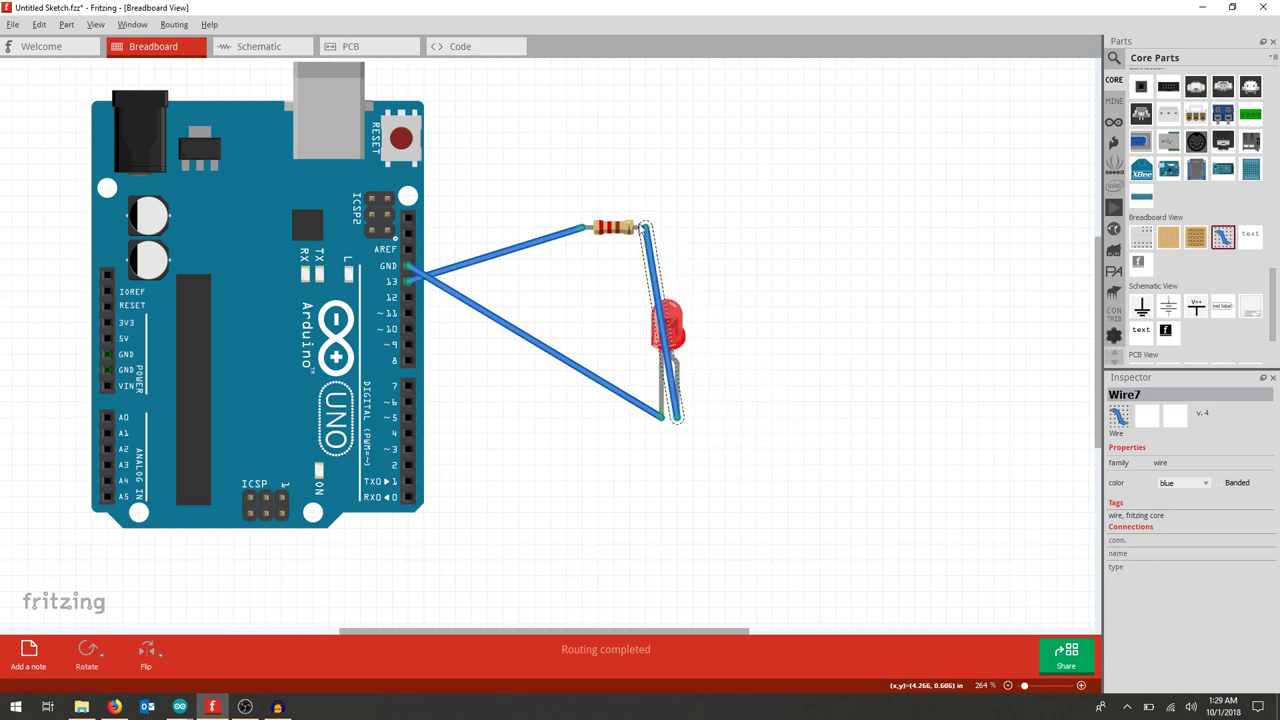
# Step: Rearrange the wired parts so the resistor sits level with pin 13 and the LED stands above it
pyautogui.moveTo(615, 230); pyautogui.dragTo(590, 290)
pyautogui.click(668, 325)
pyautogui.moveTo(669, 326); pyautogui.dragTo(626, 175)
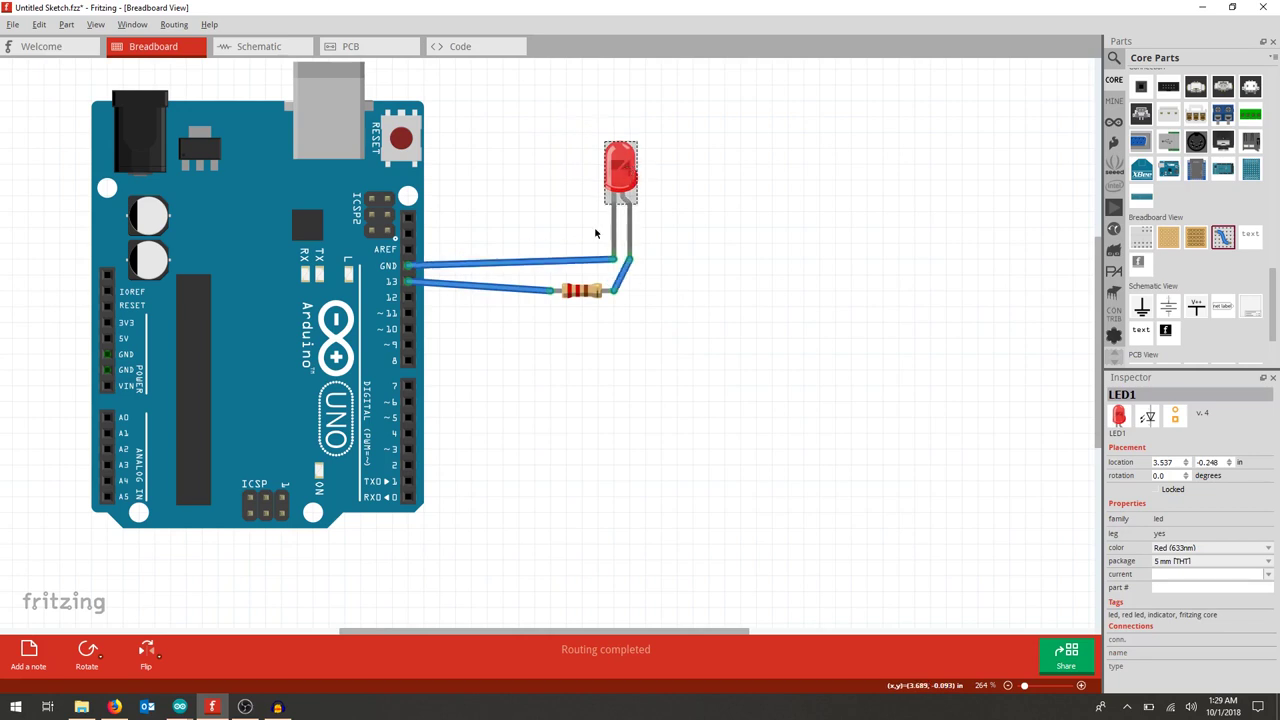
# Step: Change the color of the wire between GND and the LED to black
pyautogui.rightClick(528, 265)
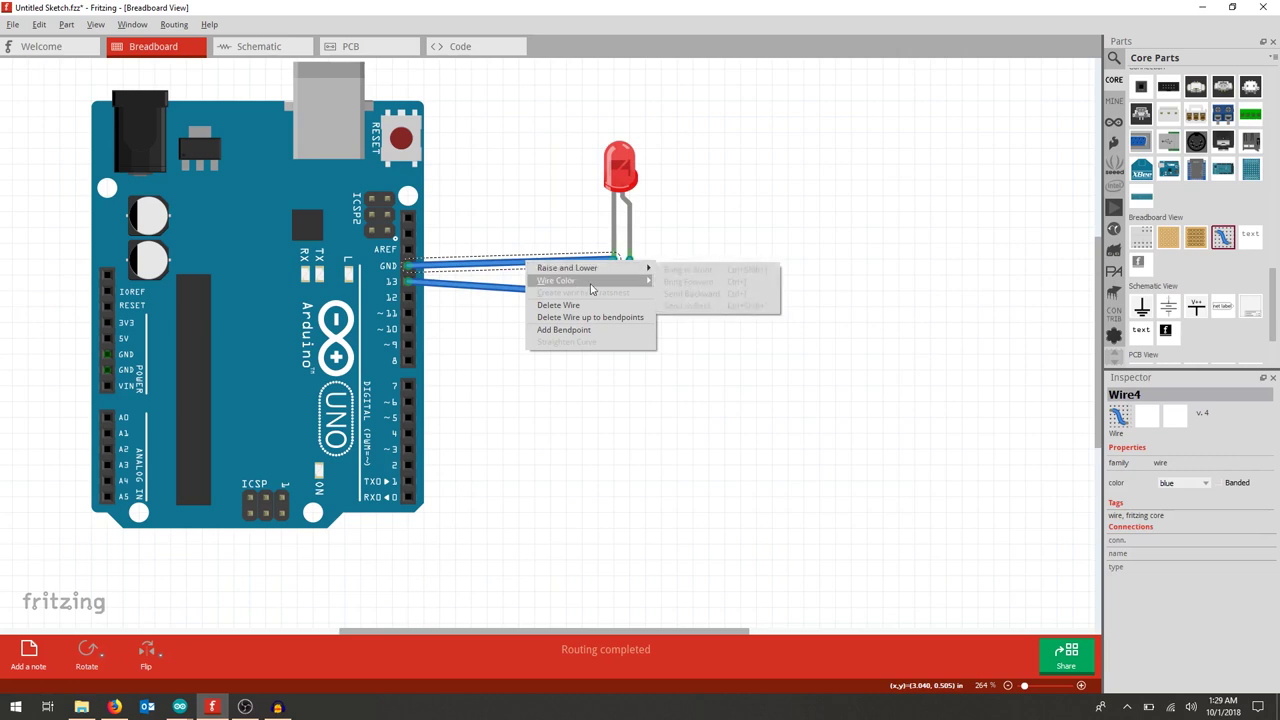
pyautogui.moveTo(640, 286)
pyautogui.click(675, 306)
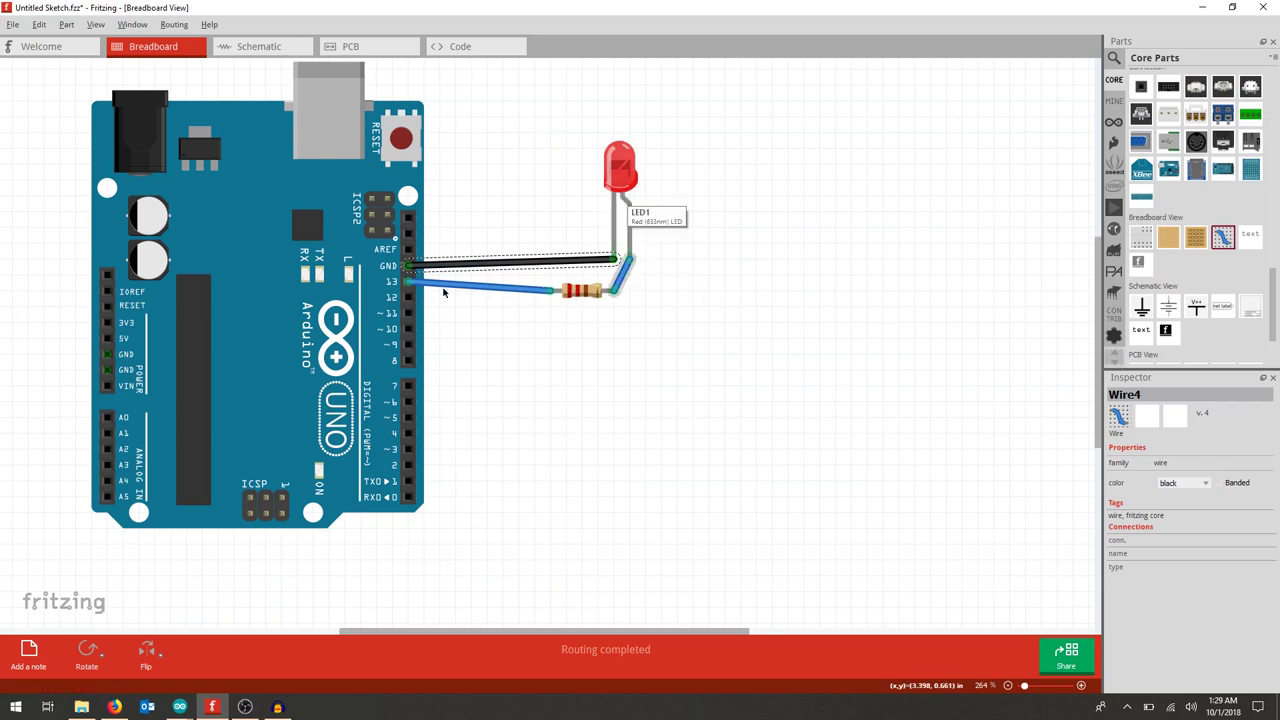
# Step: Add a bendpoint to the pin 13 wire and to the GND wire so each runs horizontally toward its part
pyautogui.click(506, 292)
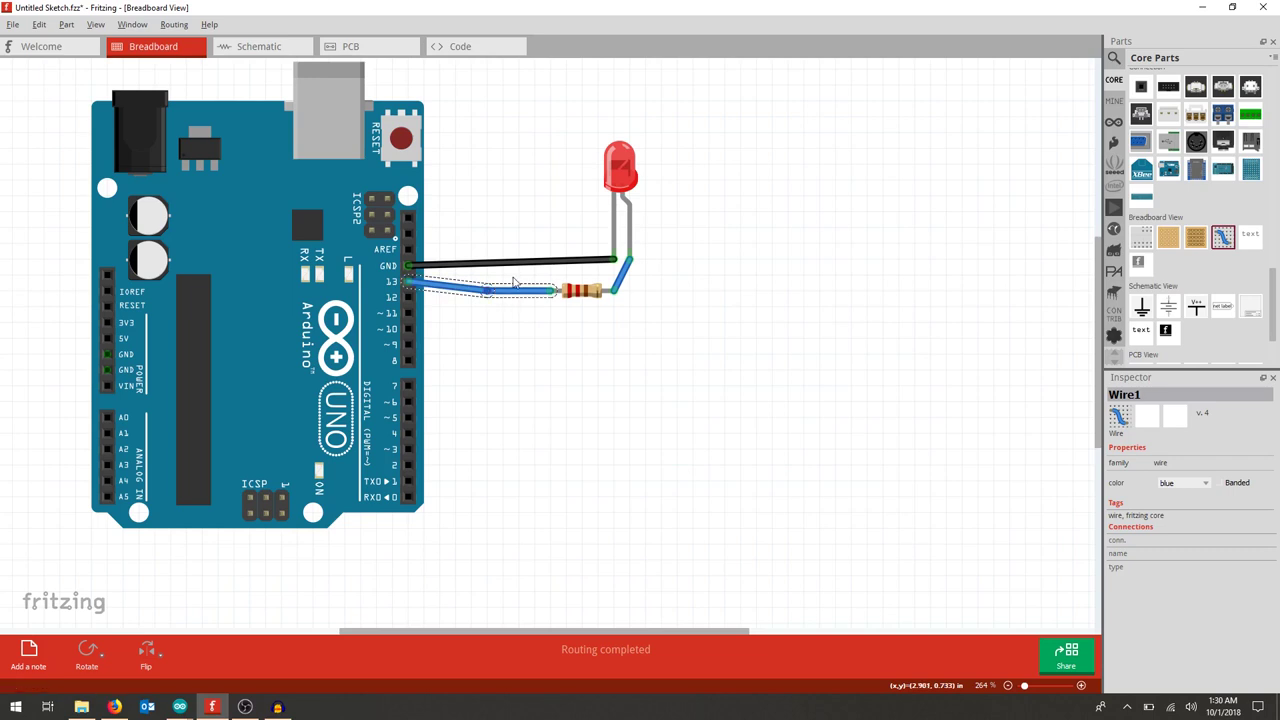
pyautogui.moveTo(516, 262); pyautogui.dragTo(487, 259)
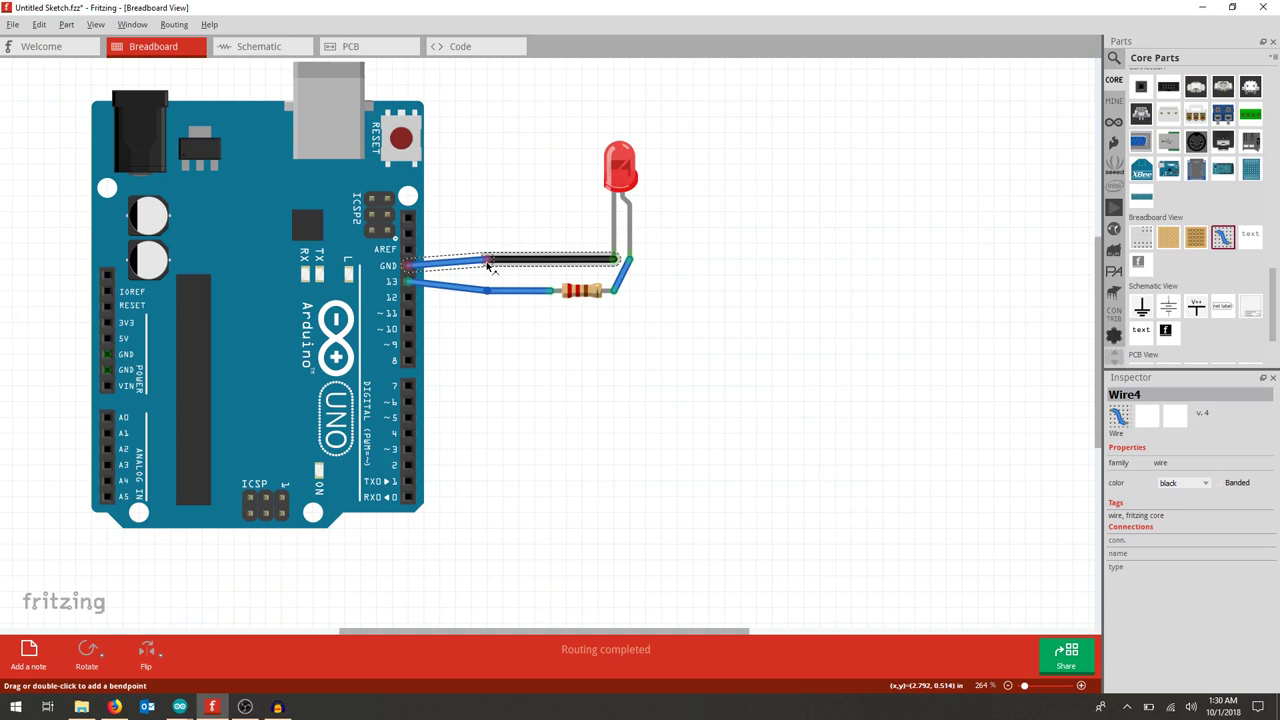
pyautogui.click(500, 340)
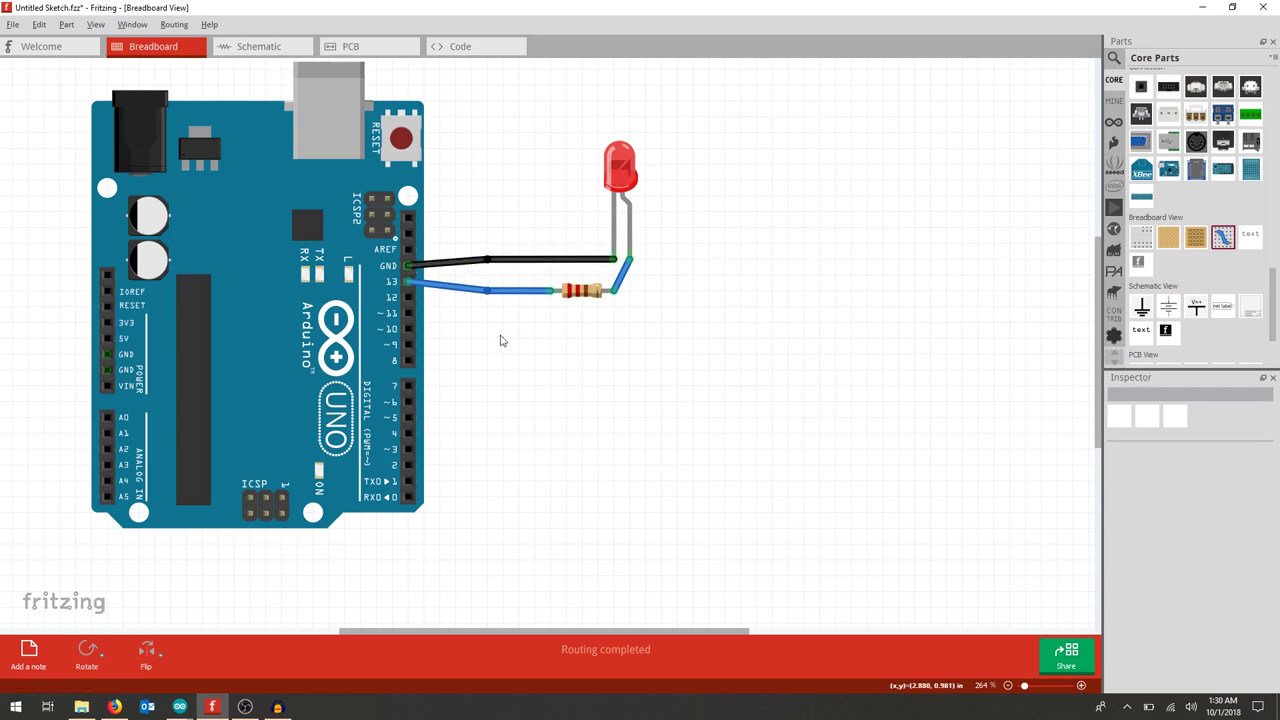
# Step: Change the color of the pin 13 wire and the resistor-to-LED wire to red
pyautogui.rightClick(468, 290)
pyautogui.moveTo(560, 315)
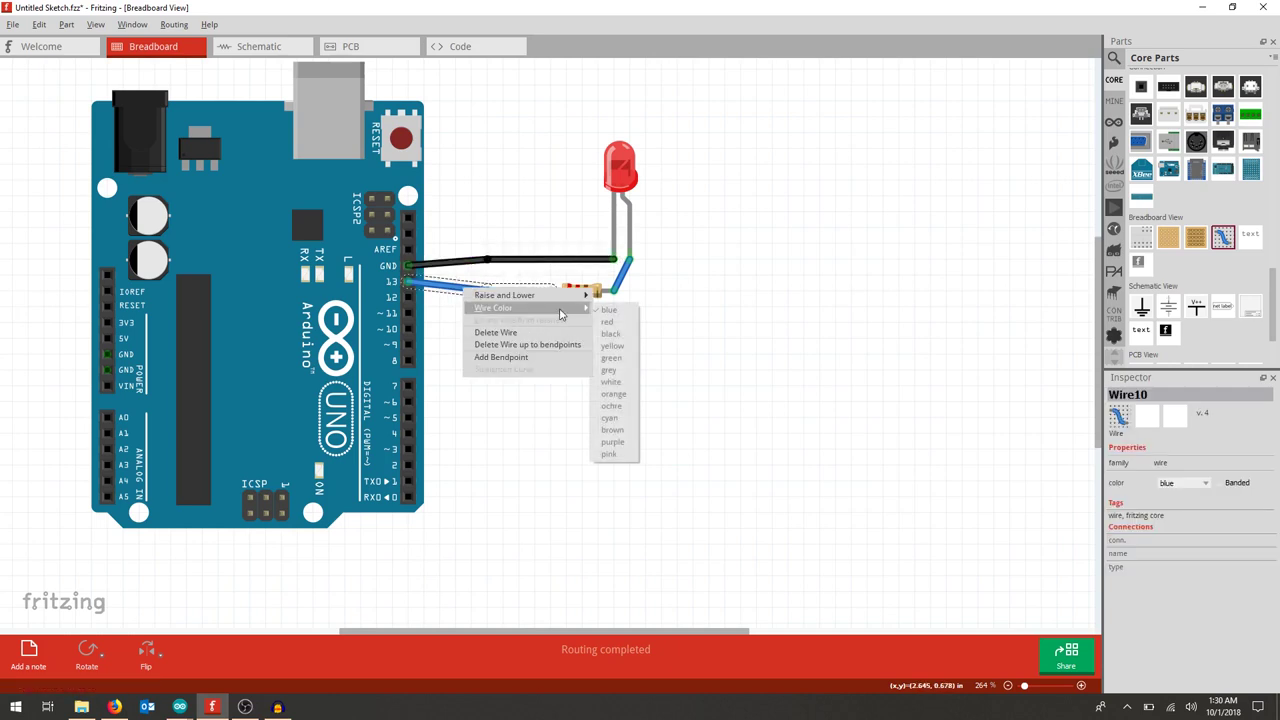
pyautogui.click(609, 322)
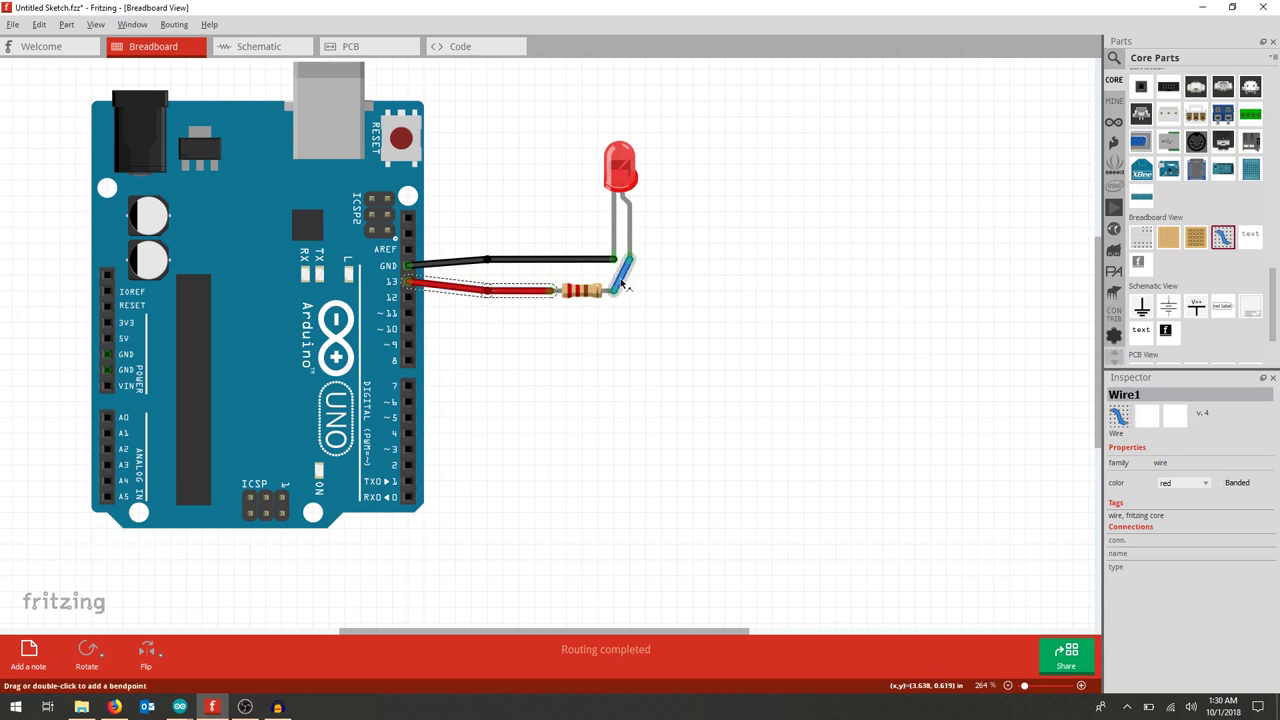
pyautogui.rightClick(623, 285)
pyautogui.moveTo(682, 298)
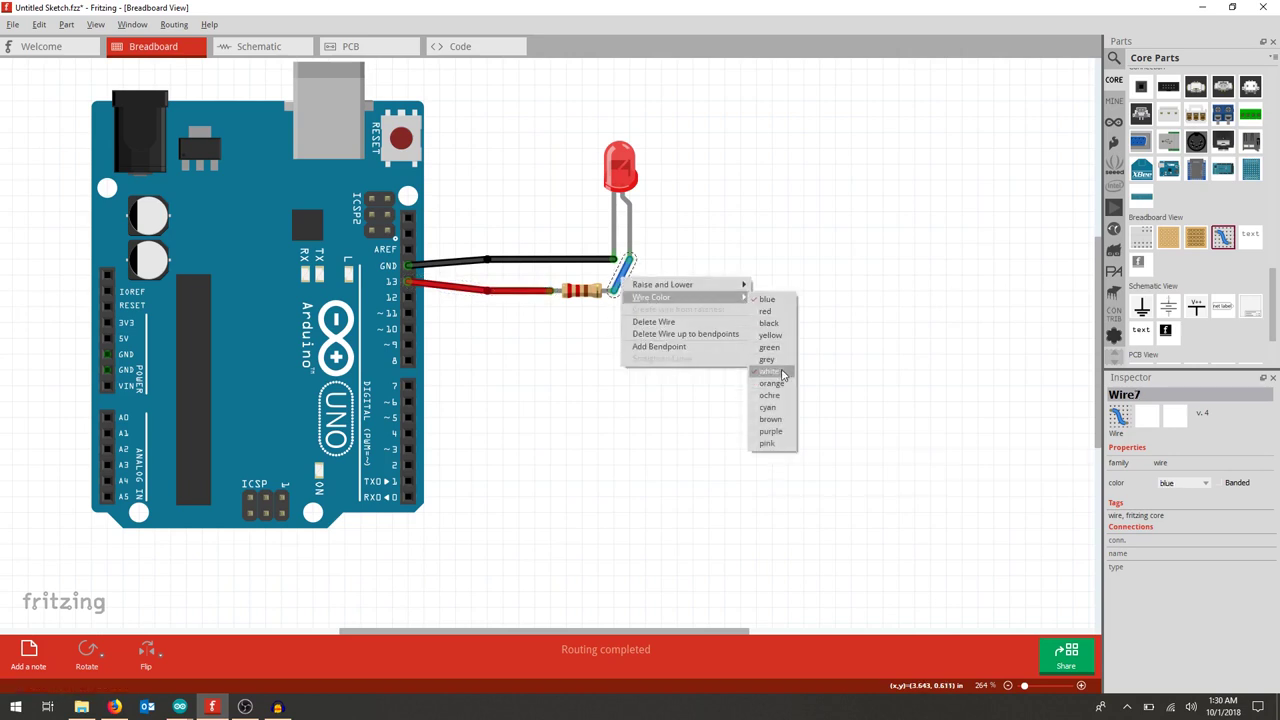
pyautogui.click(766, 311)
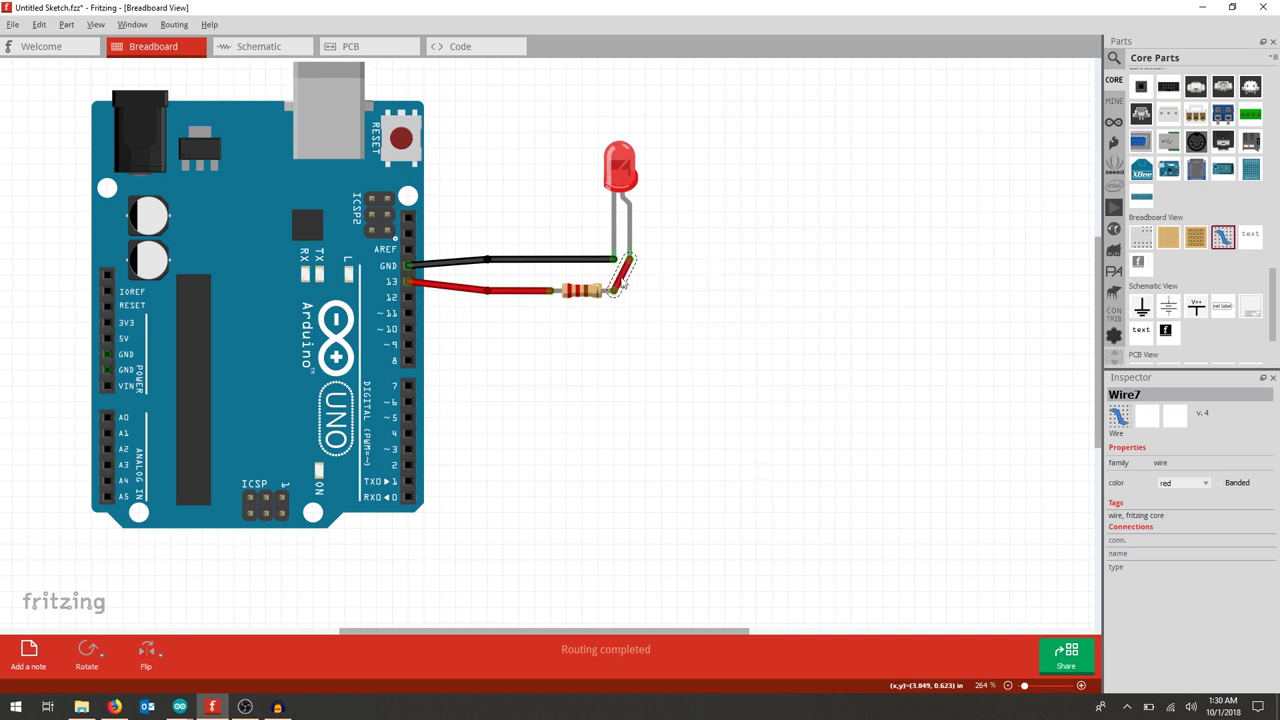
pyautogui.click(688, 300)
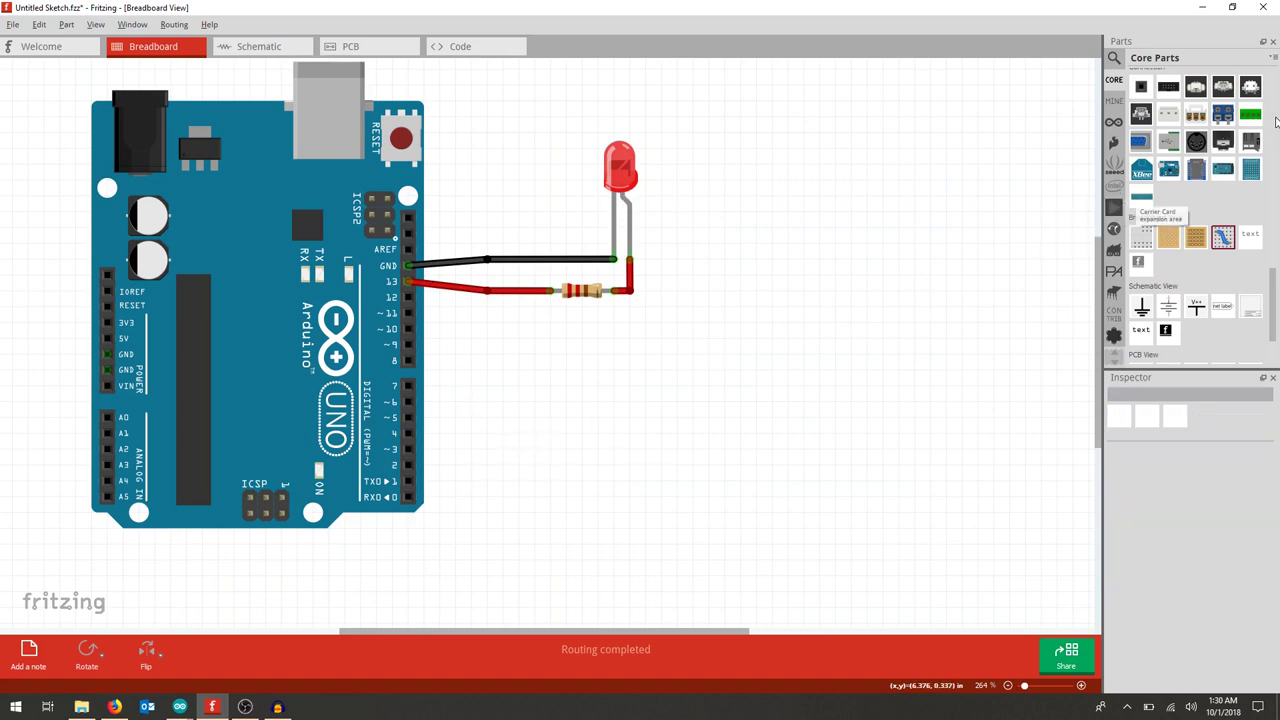
# Step: Place a pushbutton from the core input parts below the LED circuit
pyautogui.moveTo(1274, 304); pyautogui.dragTo(1277, 78)
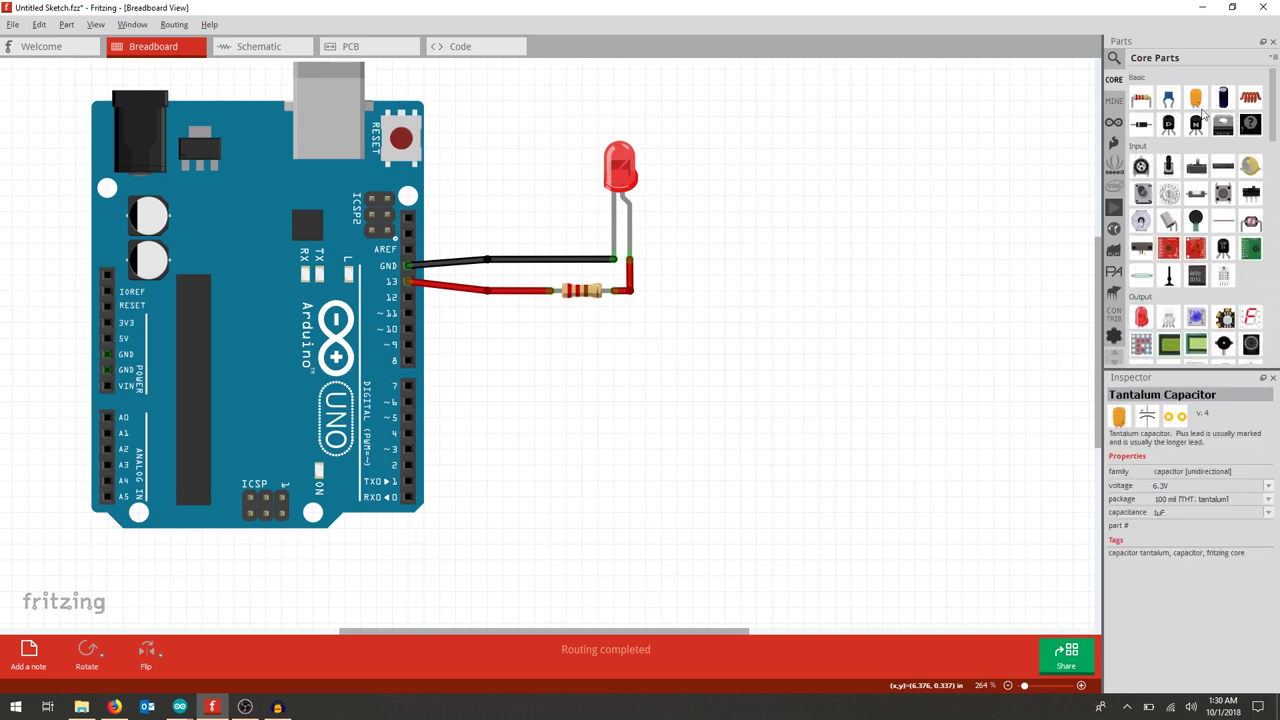
pyautogui.moveTo(1224, 195); pyautogui.dragTo(648, 444)
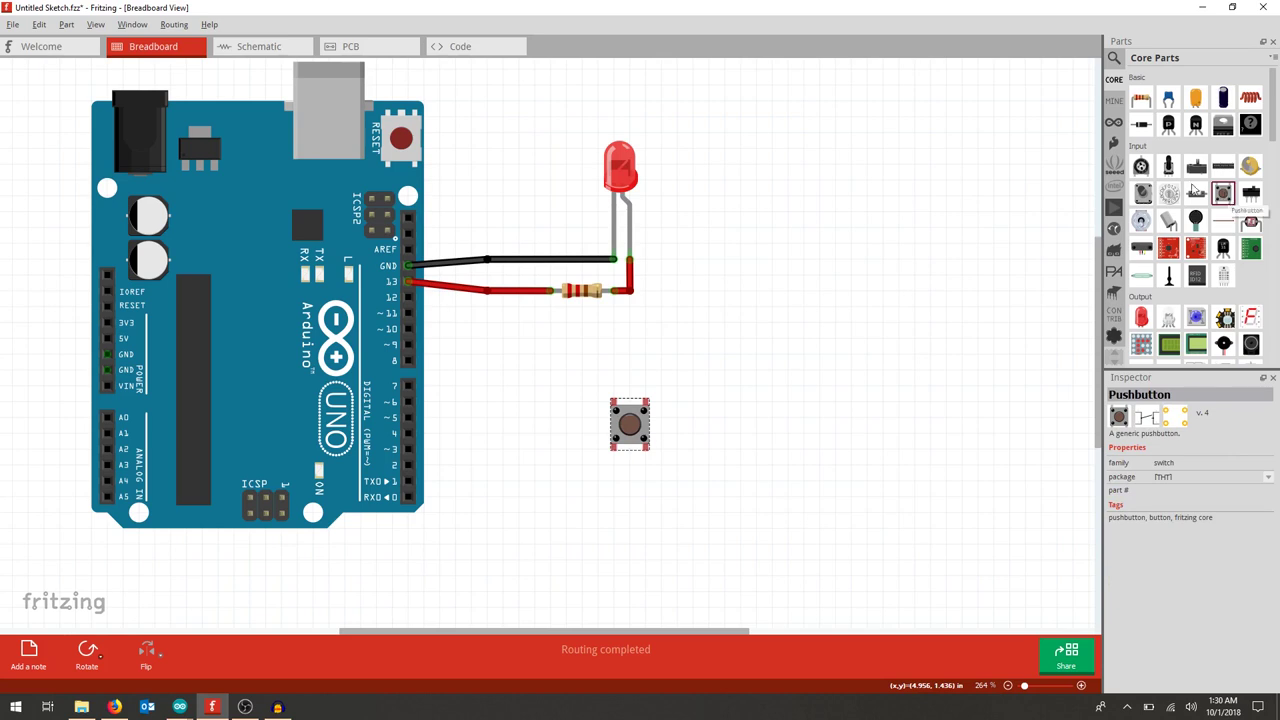
pyautogui.click(777, 433)
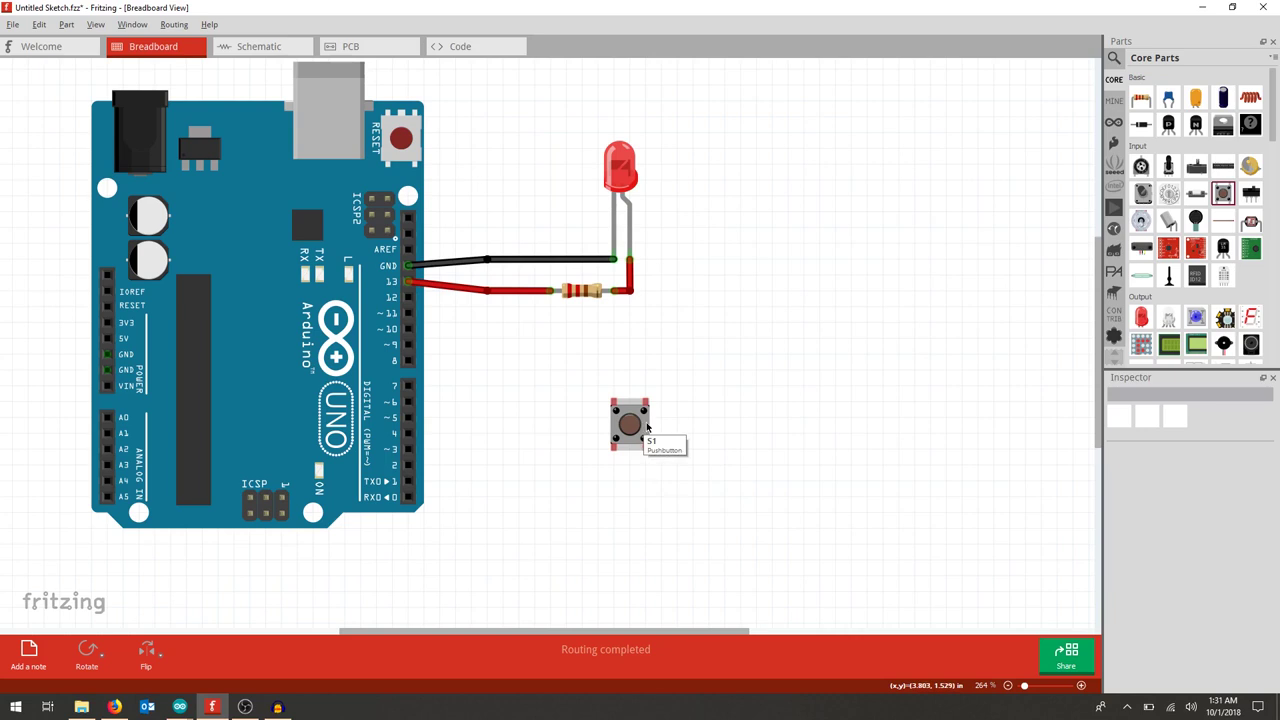
# Step: Rotate the pushbutton 90 degrees counterclockwise and move it closer to the Arduino's lower digital pins
pyautogui.click(630, 424)
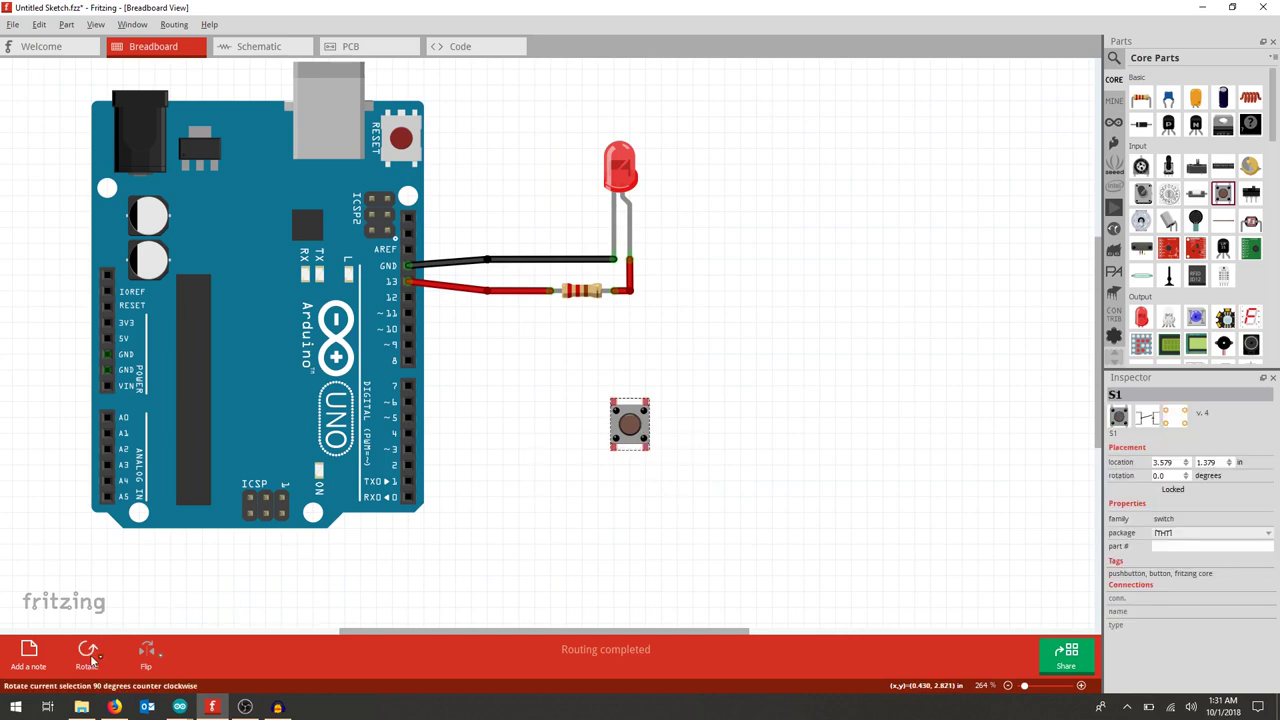
pyautogui.click(88, 655)
pyautogui.click(655, 490)
pyautogui.moveTo(651, 437); pyautogui.dragTo(546, 445)
pyautogui.click(609, 486)
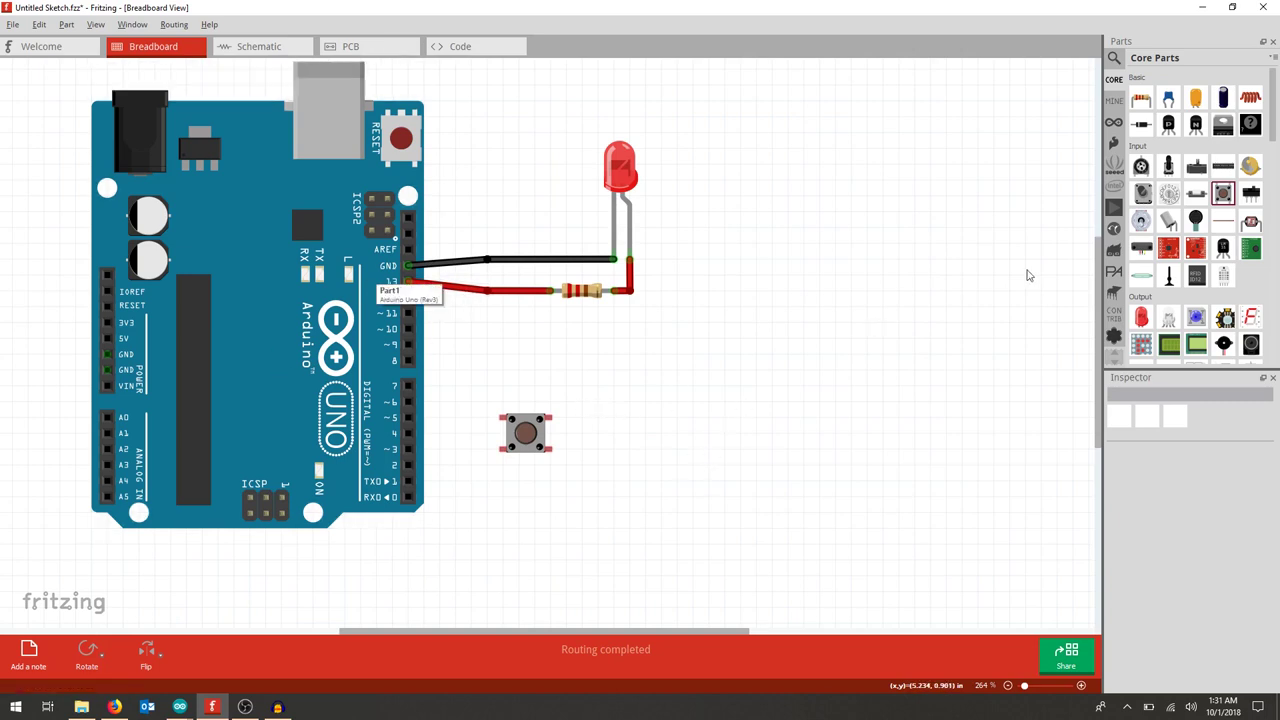
# Step: Place a second resistor below and to the right of the pushbutton, and wire Arduino pin 2 to the button's upper-left leg
pyautogui.moveTo(1141, 97); pyautogui.dragTo(605, 505)
pyautogui.click(790, 528)
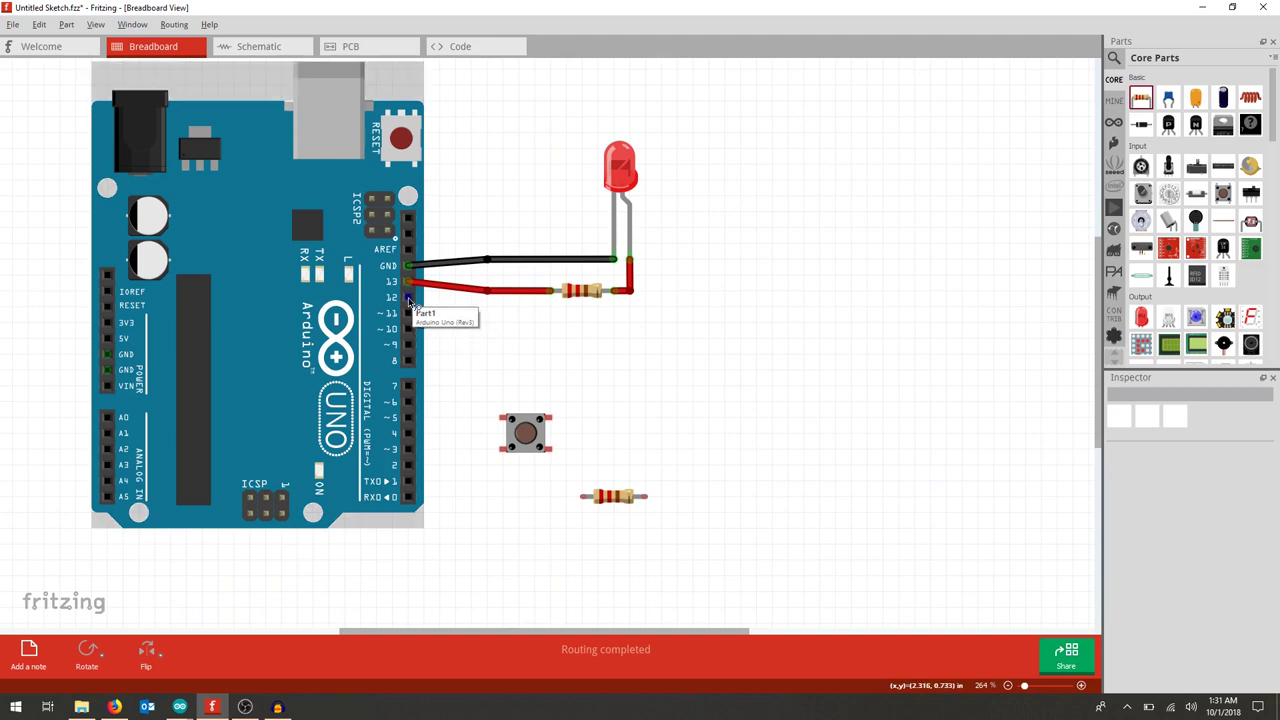
pyautogui.moveTo(410, 467); pyautogui.dragTo(506, 423)
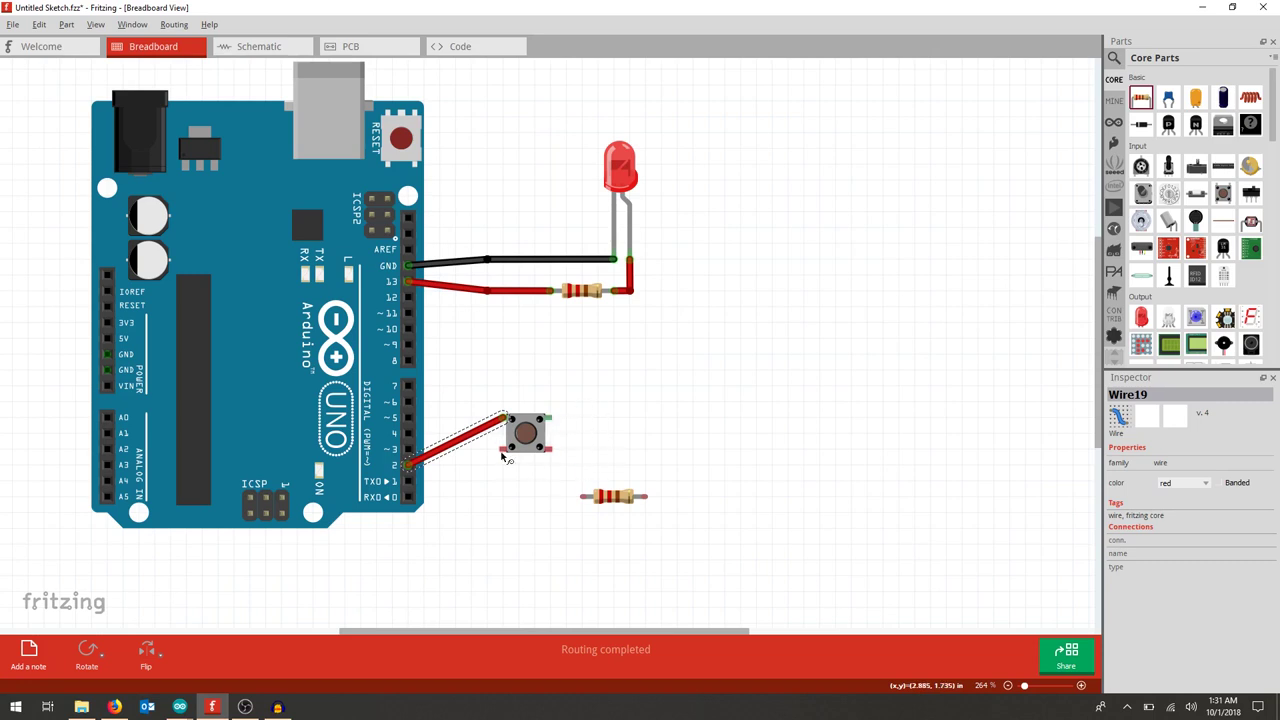
# Step: Wire the pushbutton's lower-left leg to the second resistor's left end, and its lower-right leg to the Arduino's 5V pin
pyautogui.moveTo(501, 450); pyautogui.dragTo(583, 507)
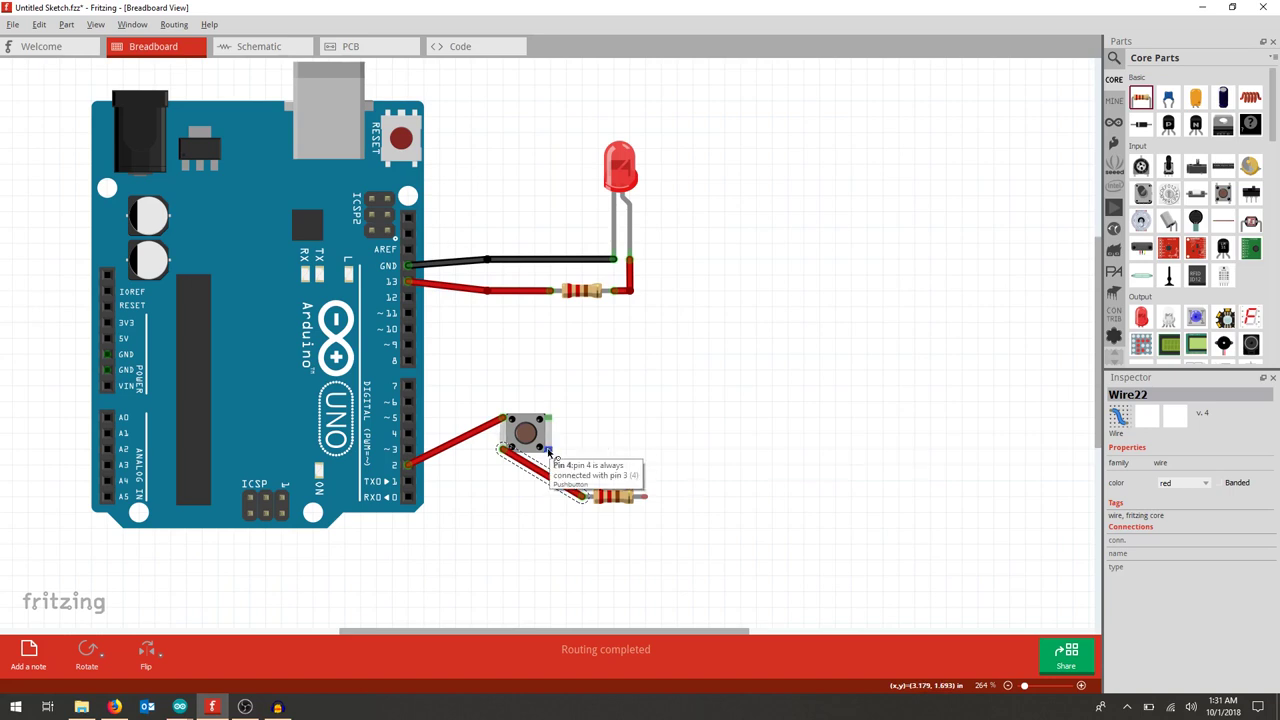
pyautogui.moveTo(548, 452); pyautogui.dragTo(107, 341)
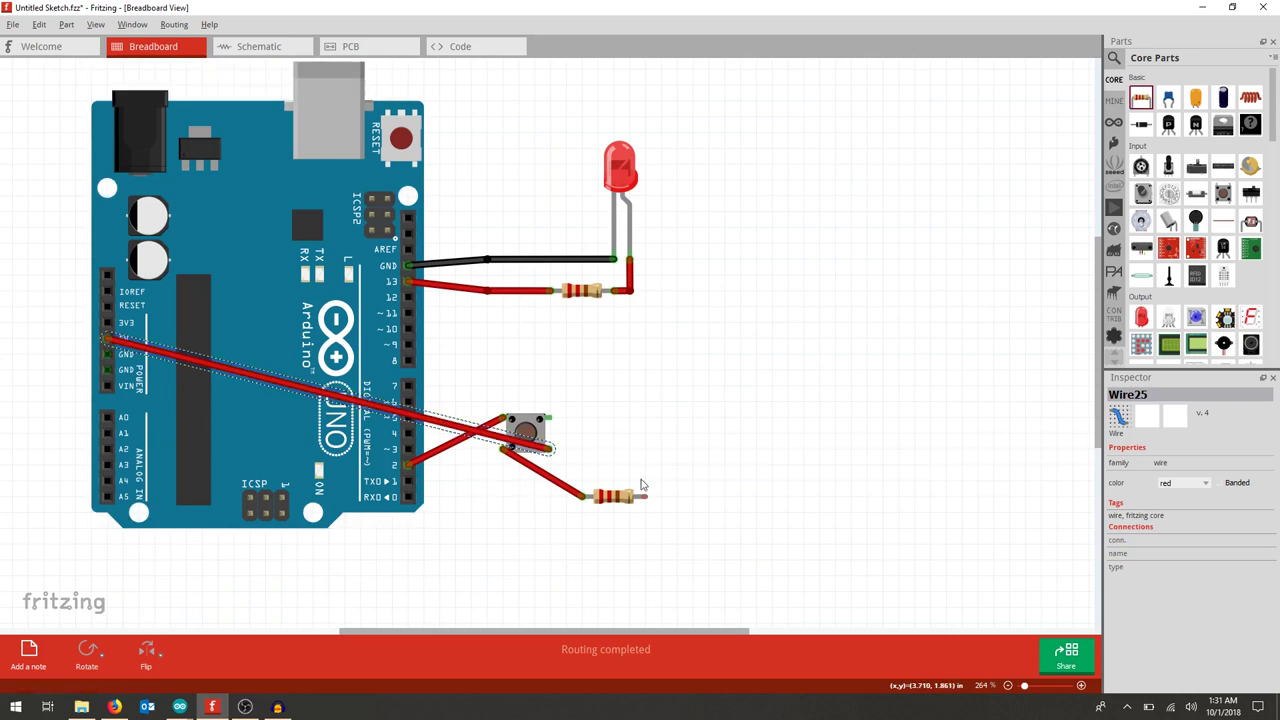
pyautogui.click(870, 443)
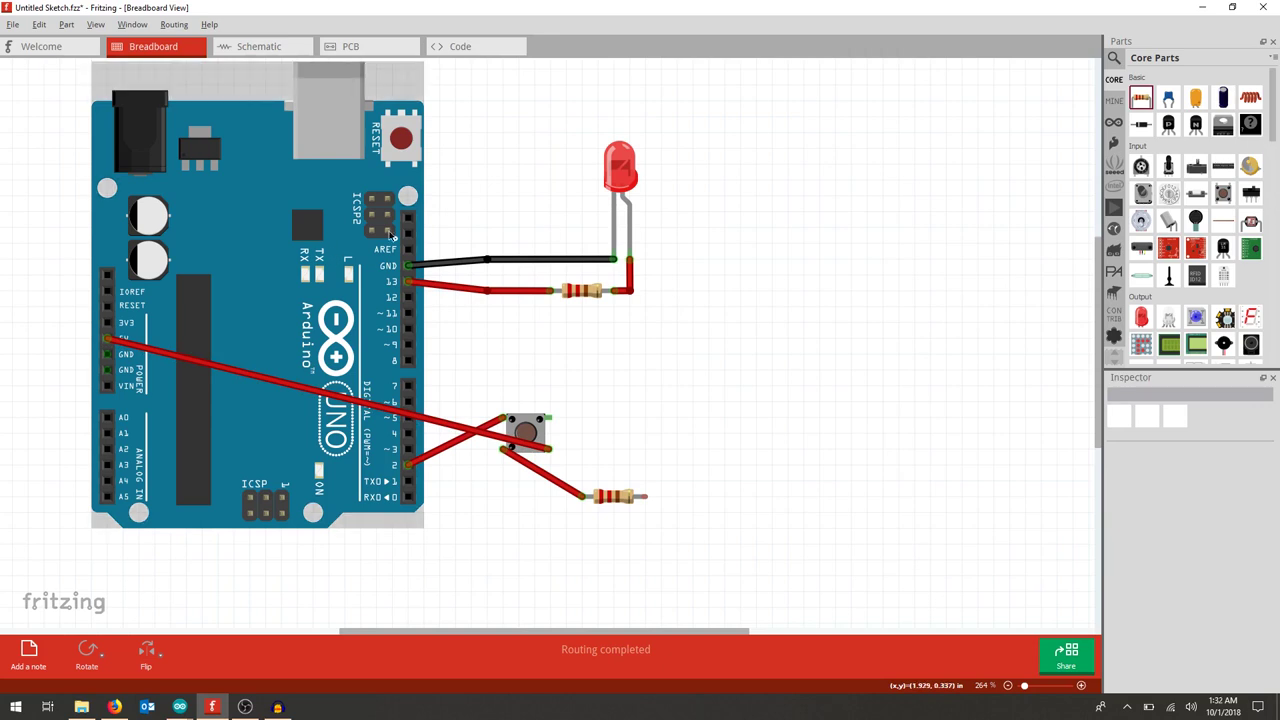
# Step: Wire the Arduino's power-side GND pin to the second resistor's right end and color that wire black
pyautogui.moveTo(107, 352); pyautogui.dragTo(648, 498)
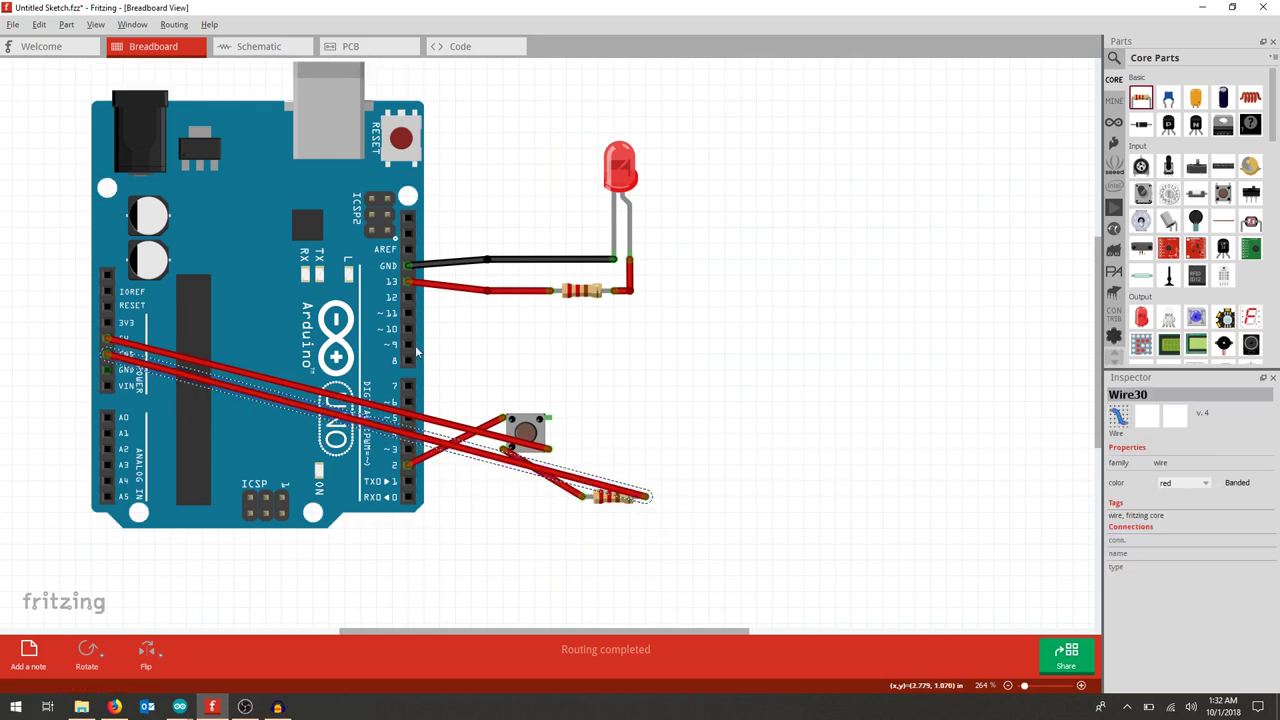
pyautogui.rightClick(339, 418)
pyautogui.moveTo(455, 440)
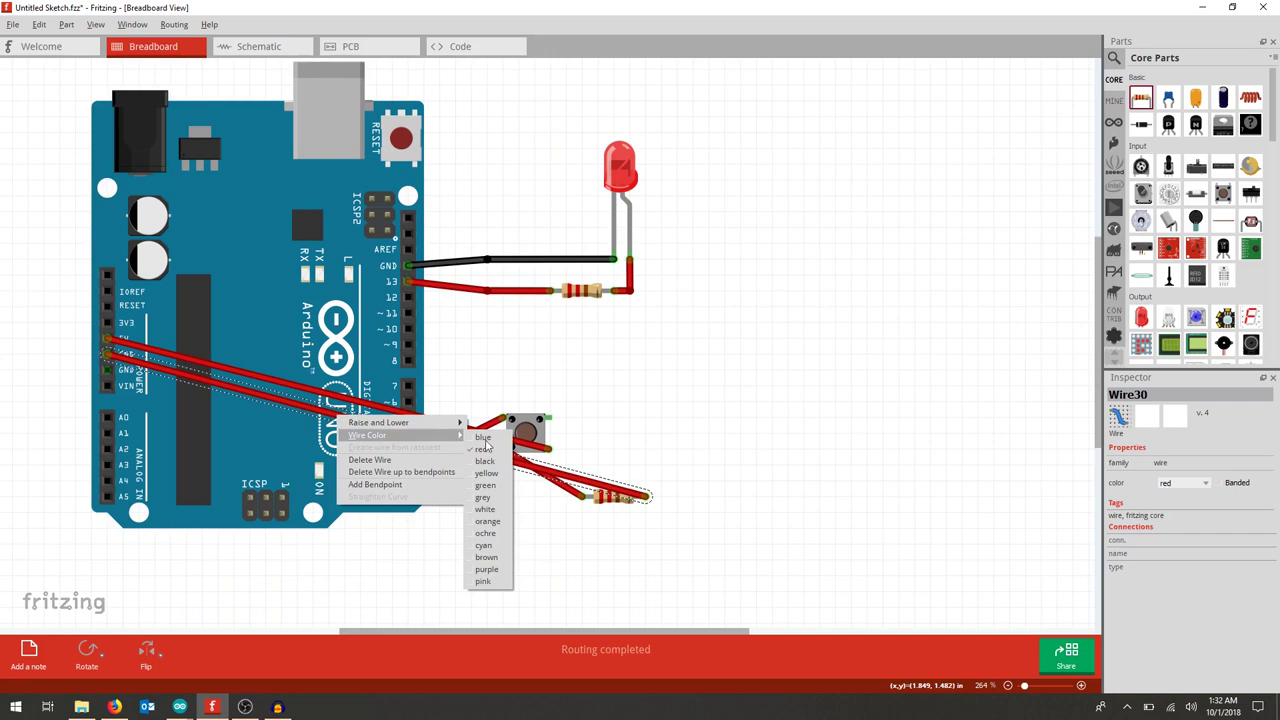
pyautogui.click(484, 461)
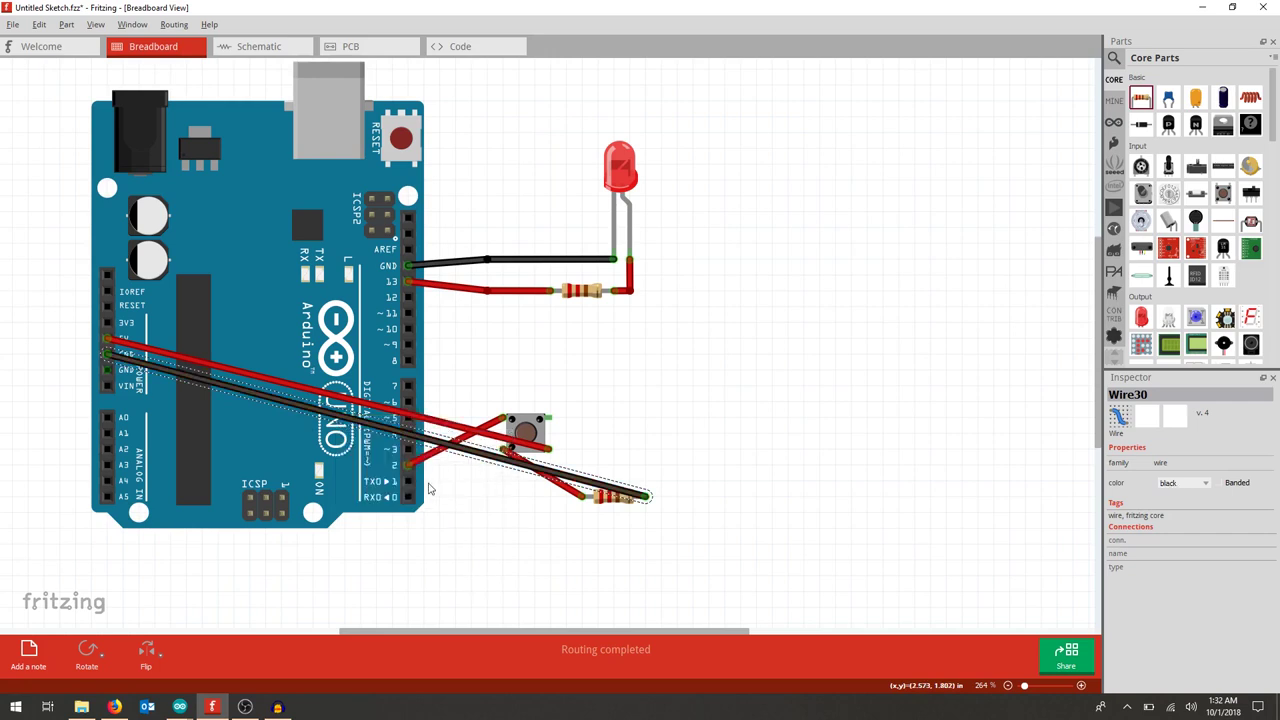
# Step: Change the color of the pin 2 wire and the button-to-resistor wire to black
pyautogui.rightClick(453, 430)
pyautogui.click(486, 386)
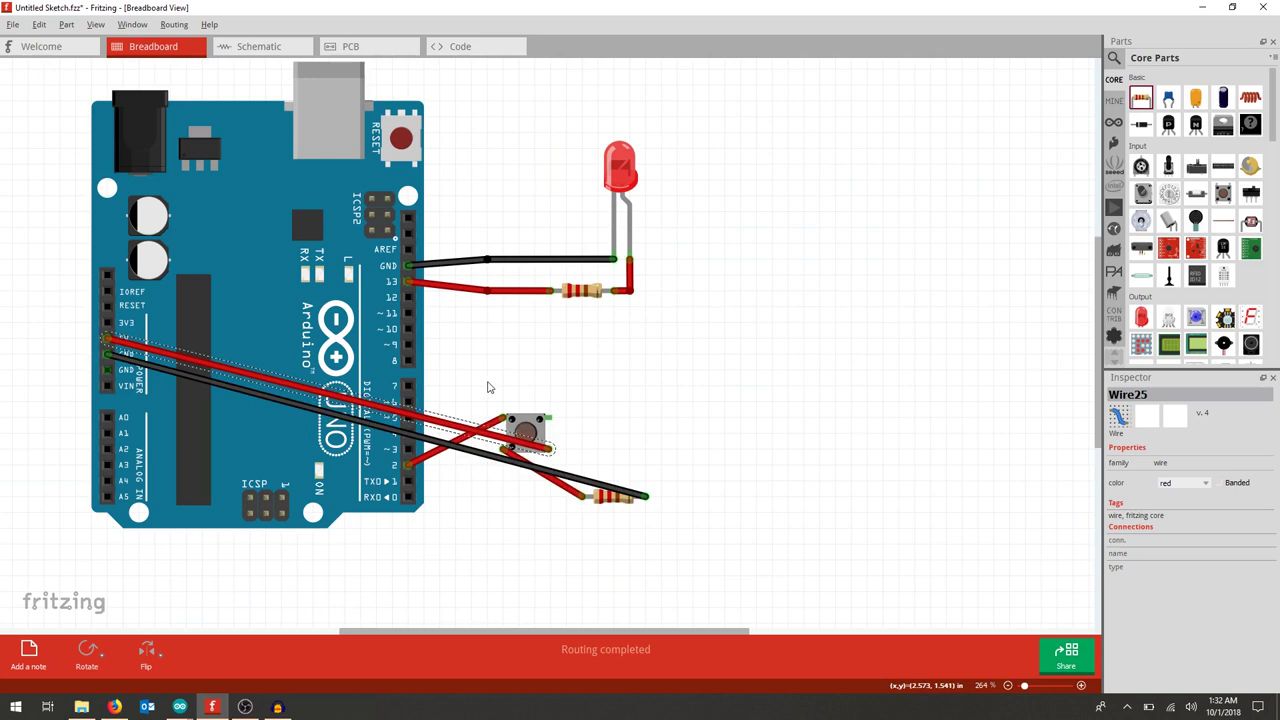
pyautogui.rightClick(463, 443)
pyautogui.moveTo(545, 460)
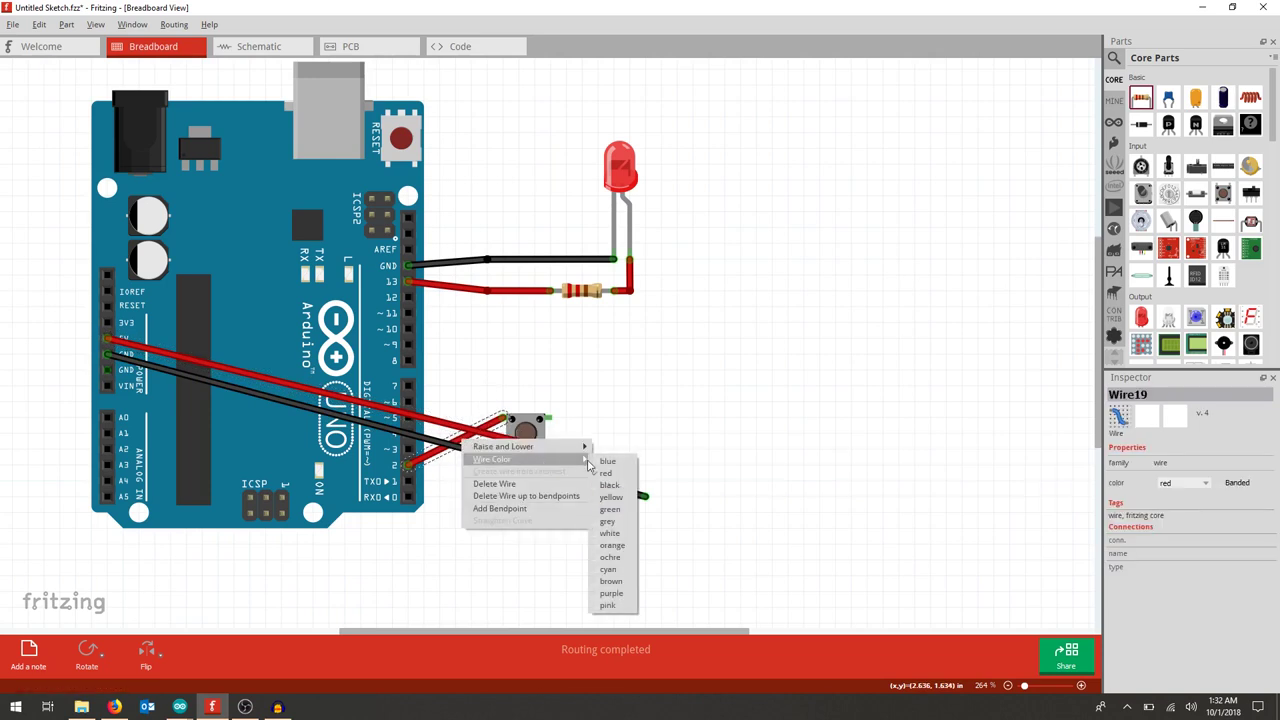
pyautogui.click(609, 485)
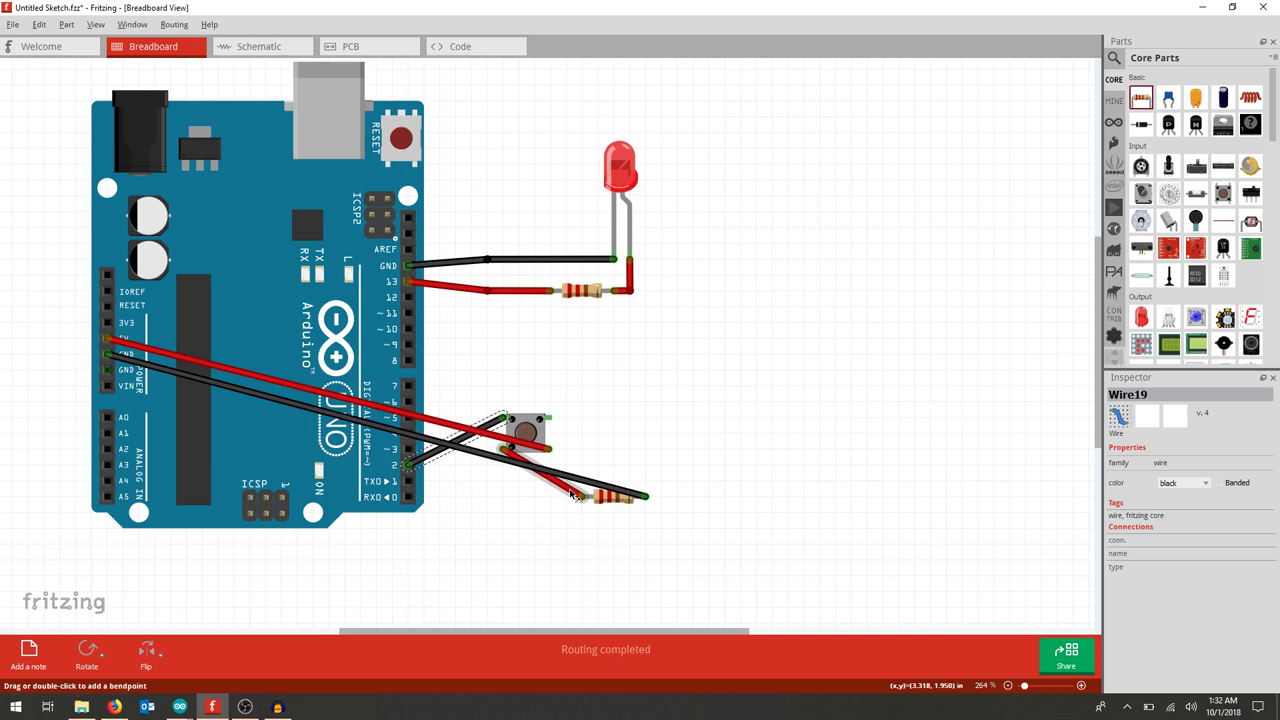
pyautogui.rightClick(571, 494)
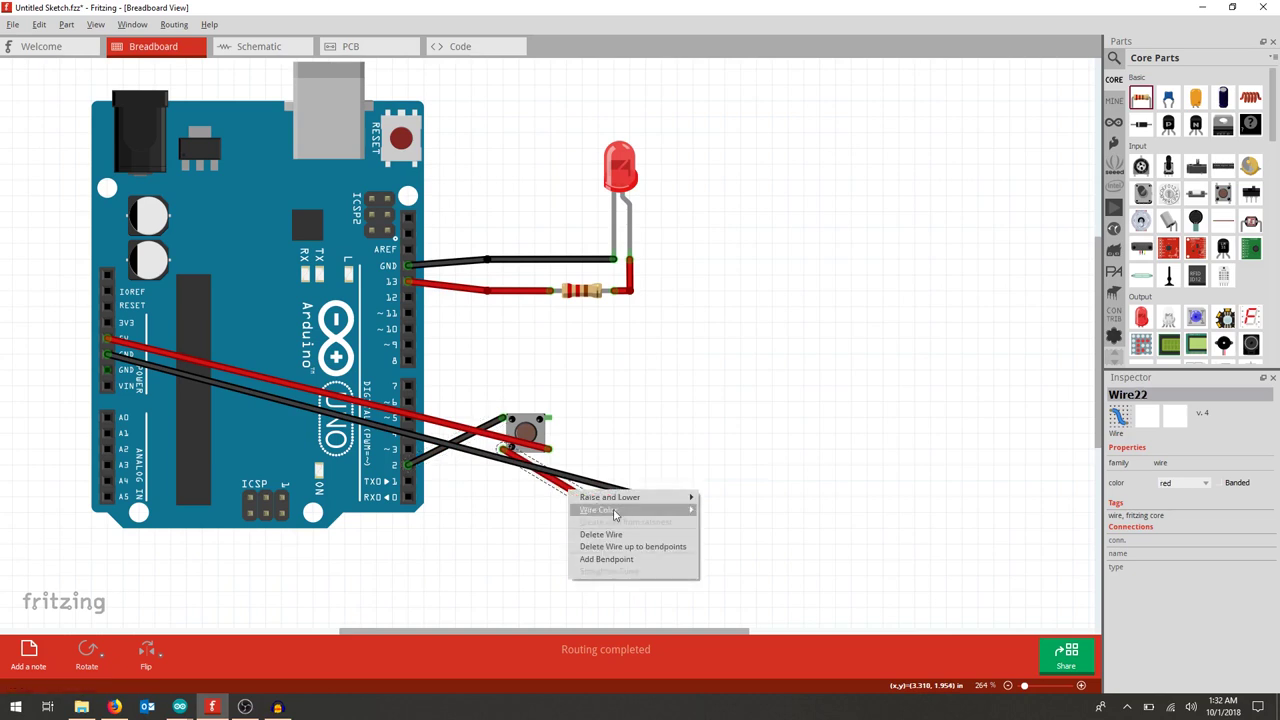
pyautogui.moveTo(673, 512)
pyautogui.click(724, 536)
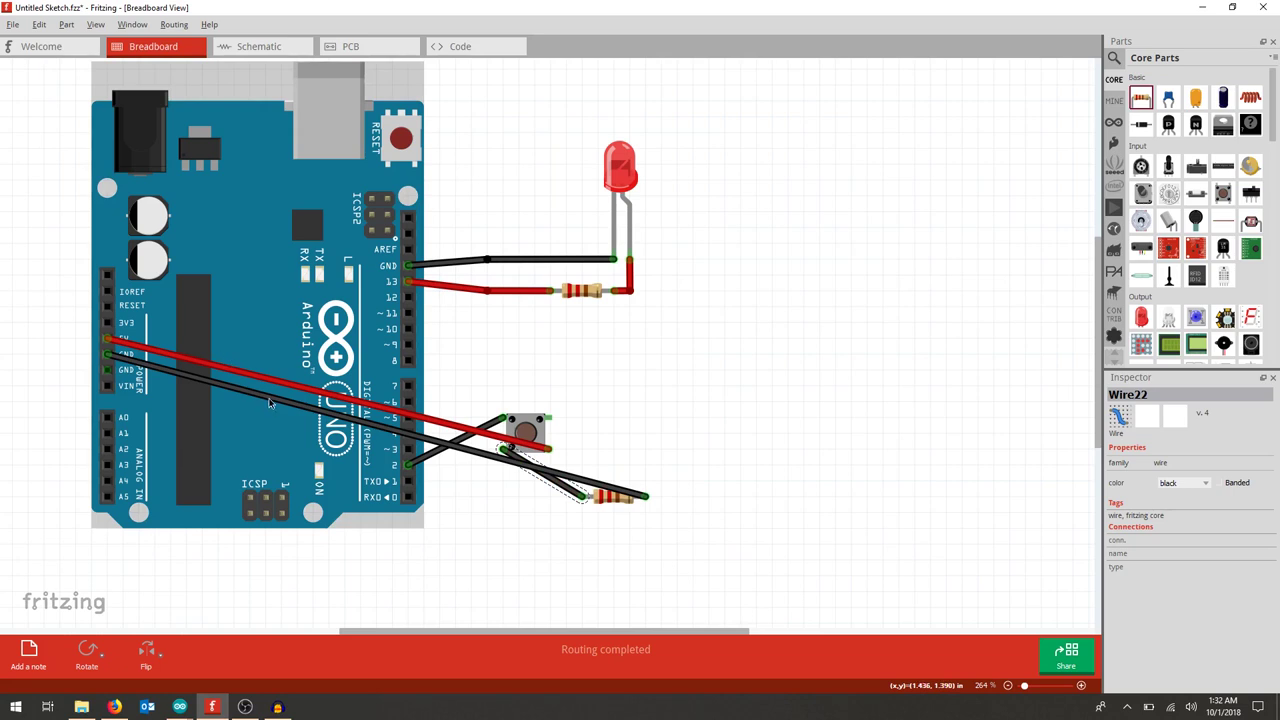
# Step: Reroute the black wire from the power-side GND pin around the outside of the Arduino and beneath it using bend points
pyautogui.moveTo(268, 402); pyautogui.dragTo(60, 362)
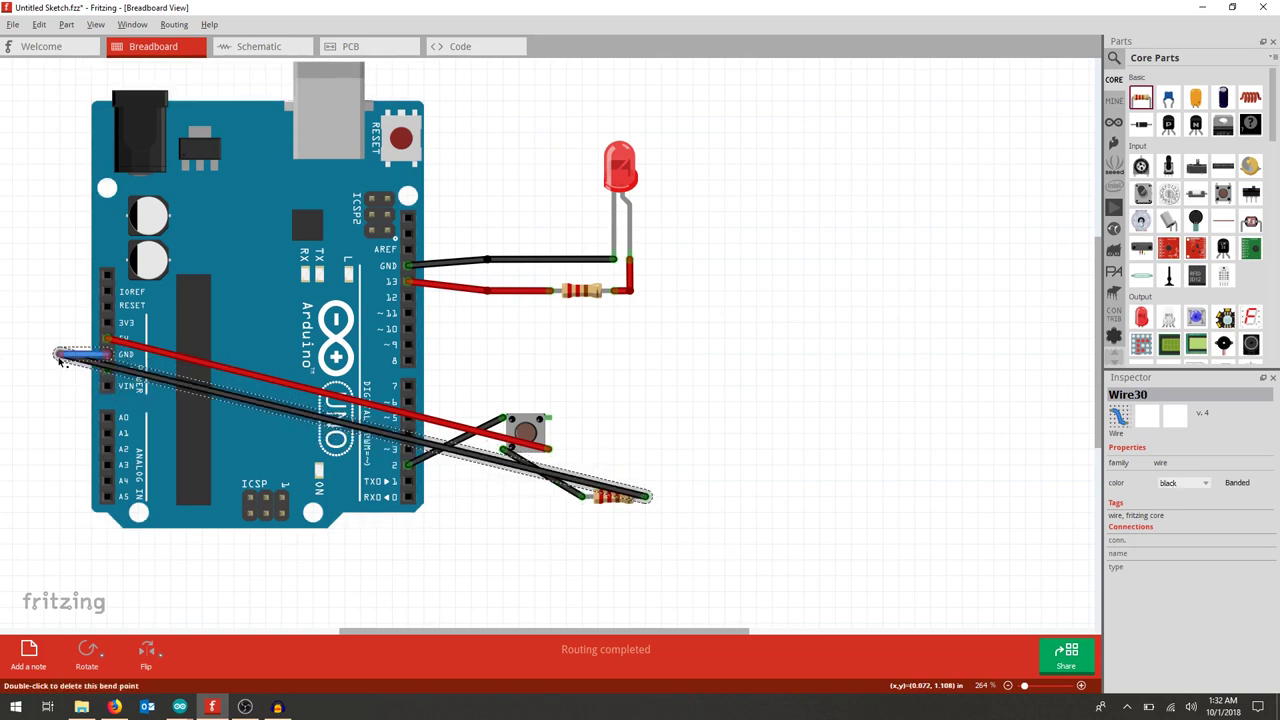
pyautogui.moveTo(226, 398); pyautogui.dragTo(58, 528)
pyautogui.moveTo(62, 574); pyautogui.dragTo(60, 576)
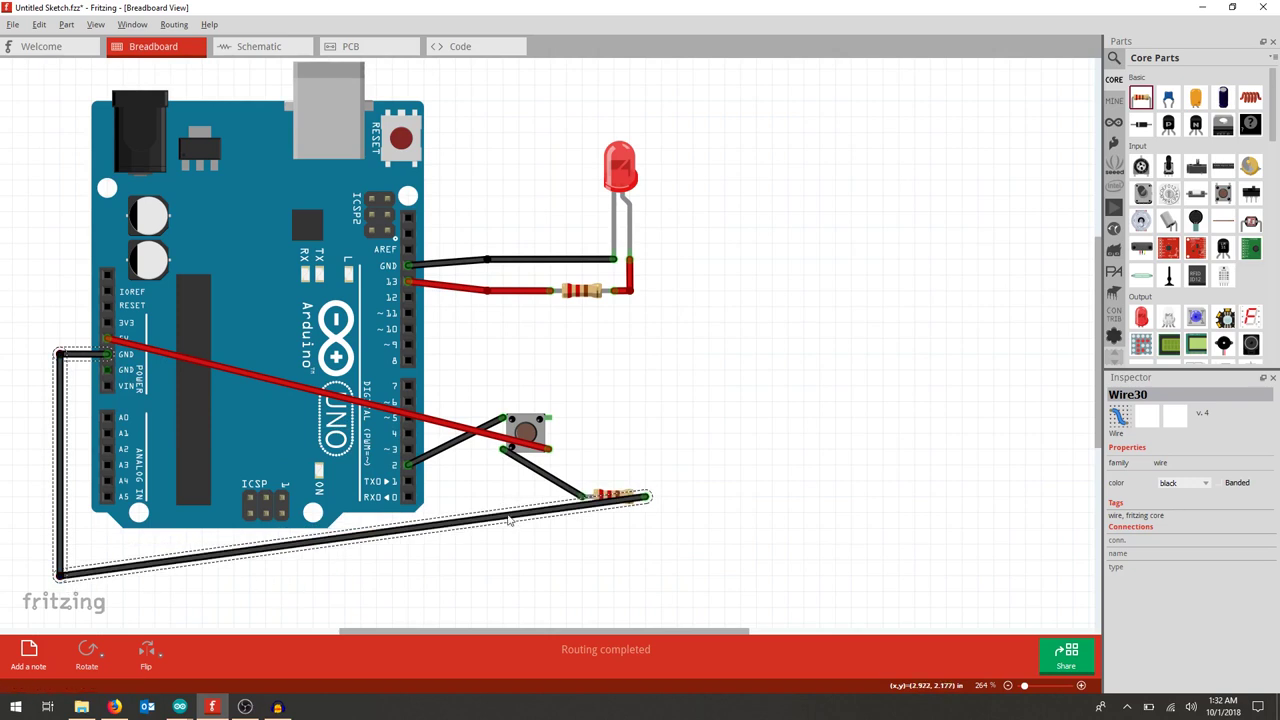
pyautogui.moveTo(509, 521); pyautogui.dragTo(517, 577)
# Step: Rotate the second resistor 90 degrees counterclockwise and move it directly beneath the pushbutton's lower-left leg
pyautogui.click(612, 496)
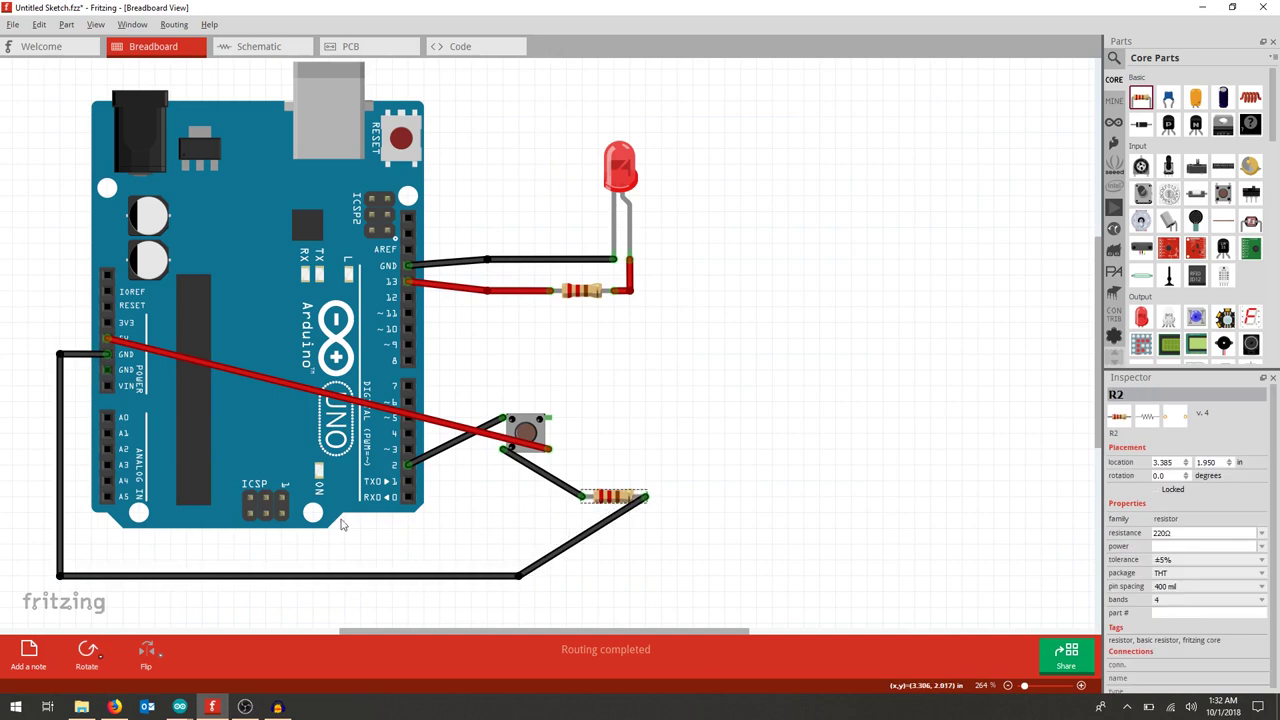
pyautogui.click(87, 655)
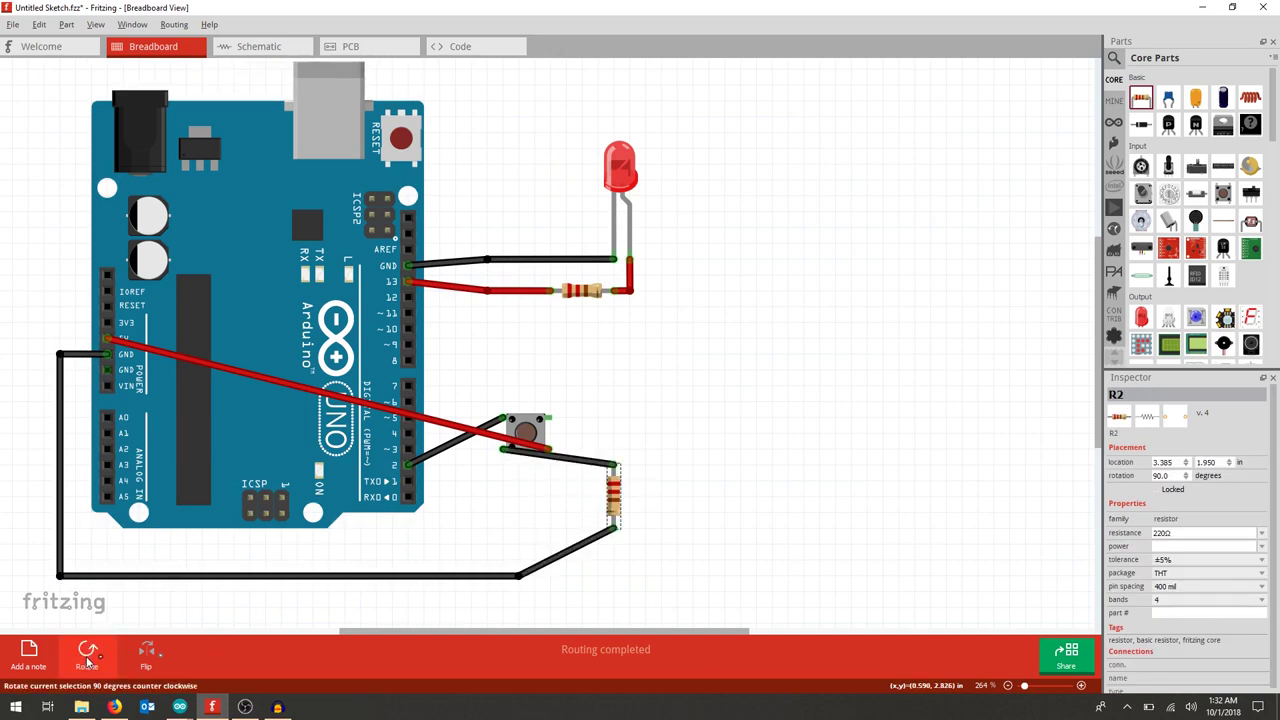
pyautogui.moveTo(611, 500); pyautogui.dragTo(507, 500)
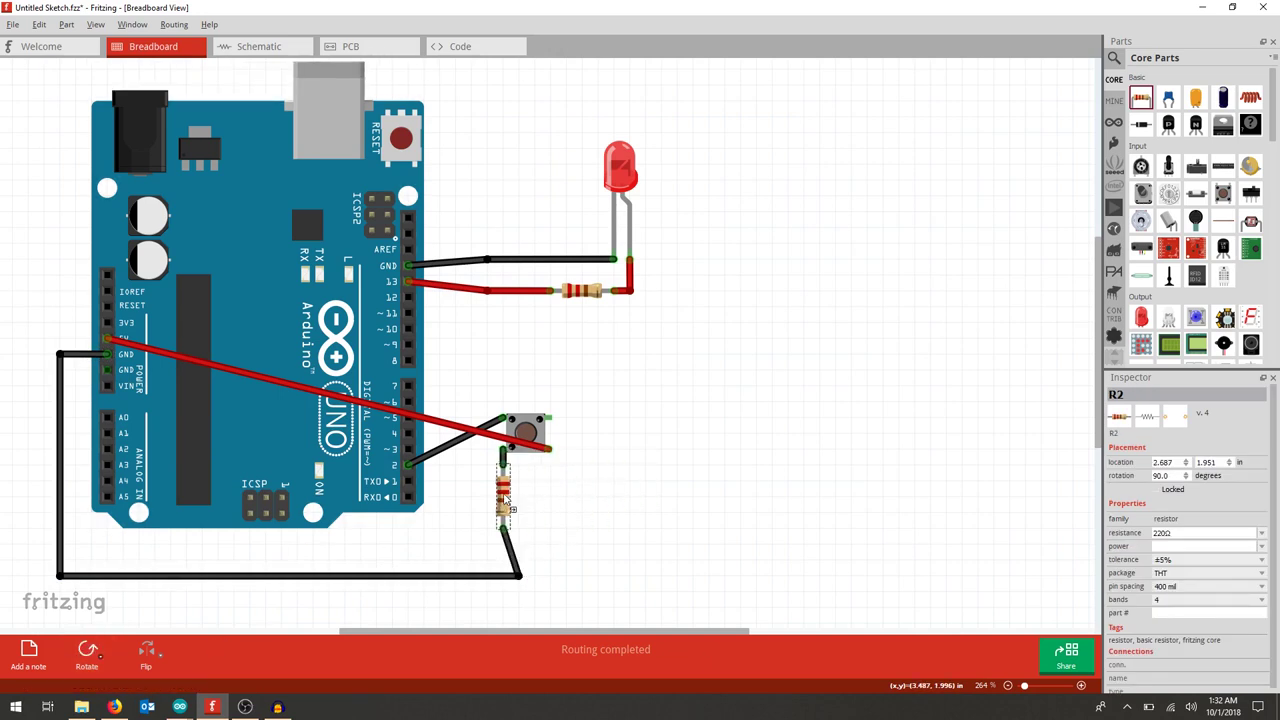
pyautogui.click(557, 499)
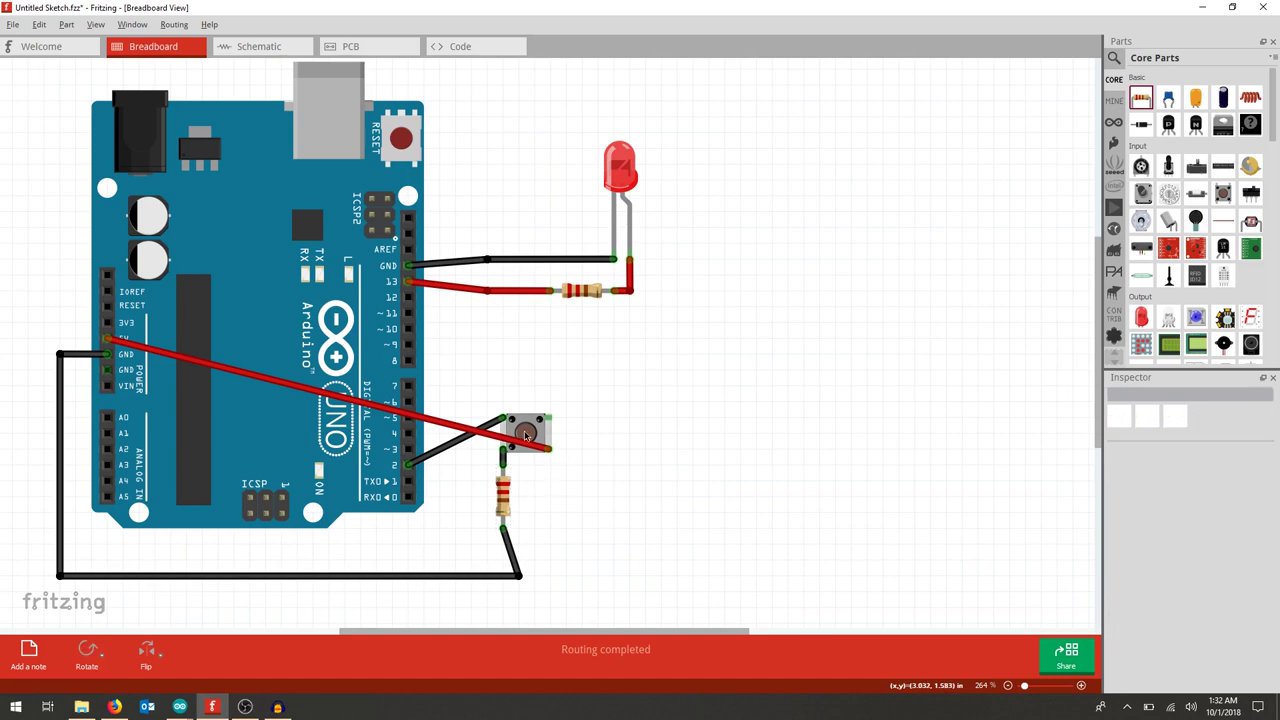
# Step: Reroute the red 5V wire around the Arduino with bend points, keeping it outside the black ground wire
pyautogui.moveTo(455, 428); pyautogui.dragTo(550, 607)
pyautogui.moveTo(320, 472); pyautogui.dragTo(23, 620)
pyautogui.moveTo(62, 390); pyautogui.dragTo(28, 339)
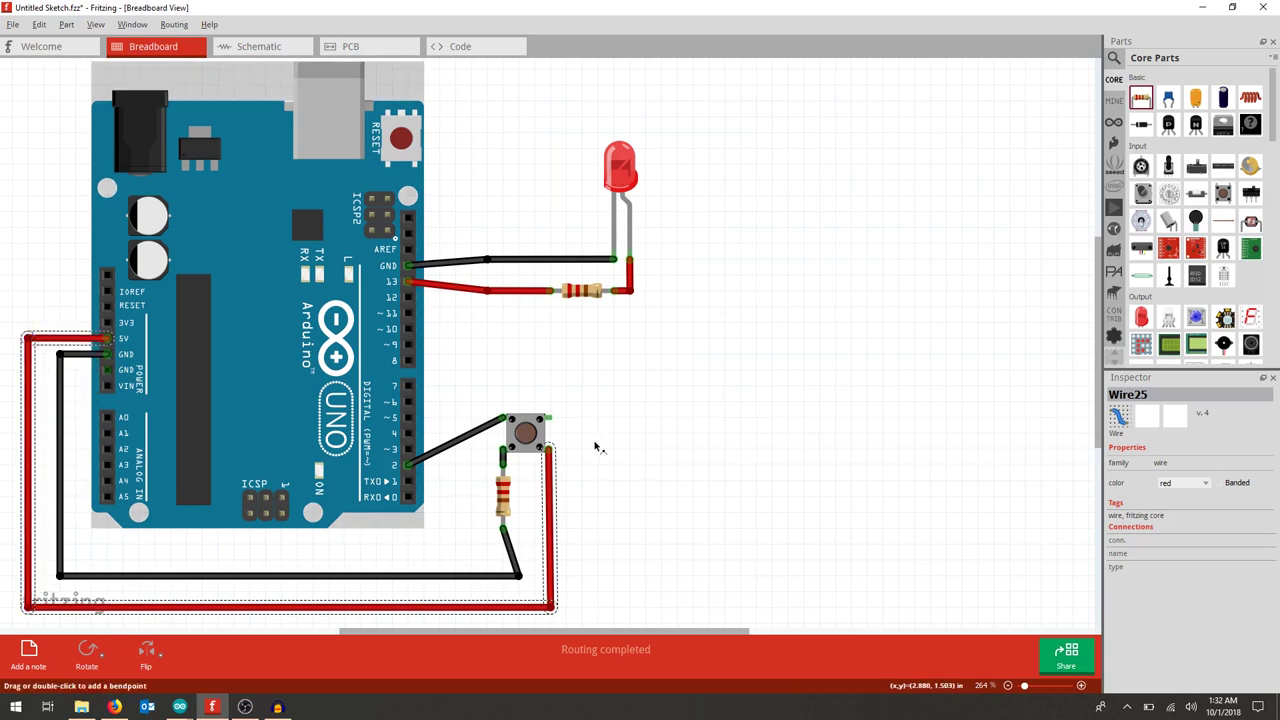
# Step: Bend the pin 2 wire into right angles and align the ground wire's corner vertically beneath the second resistor
pyautogui.click(465, 438)
pyautogui.moveTo(462, 470); pyautogui.dragTo(438, 418)
pyautogui.click(560, 486)
pyautogui.moveTo(519, 577); pyautogui.dragTo(503, 576)
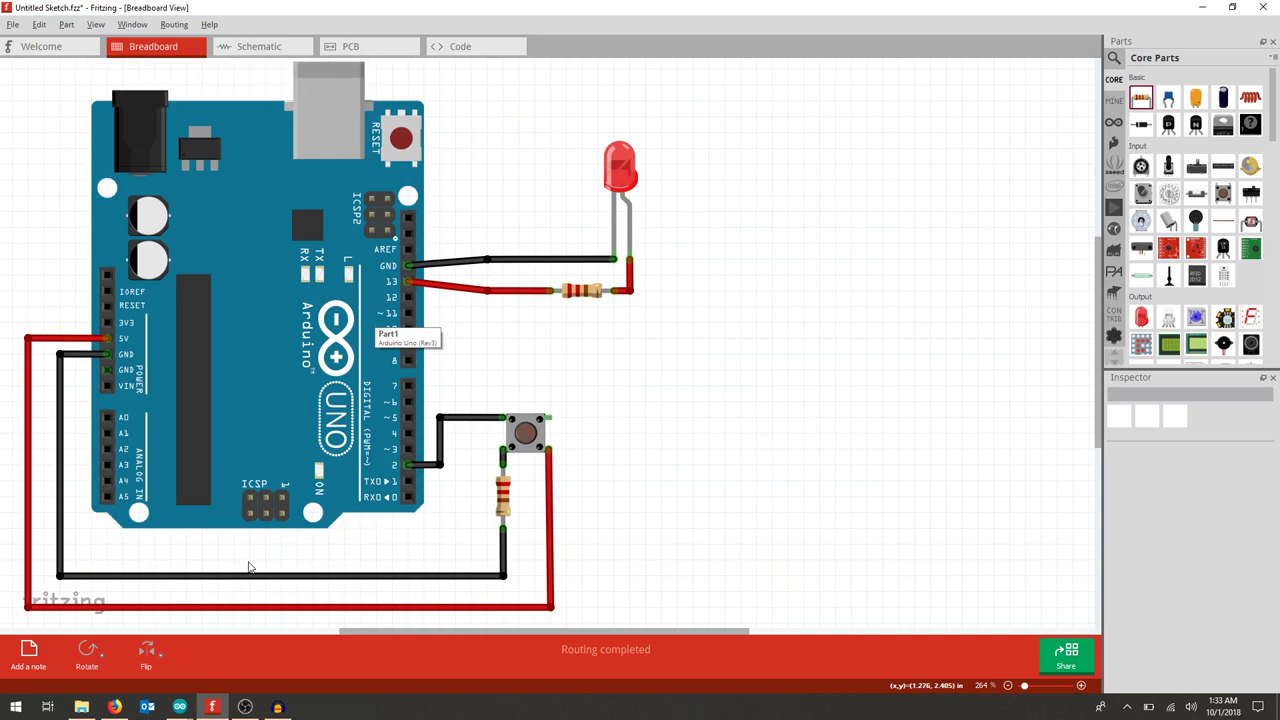
# Step: Switch to Firefox, examine the circuit diagrams, wiring description and code in the Arduino Button tutorial, and return to Fritzing
pyautogui.moveTo(112, 705)
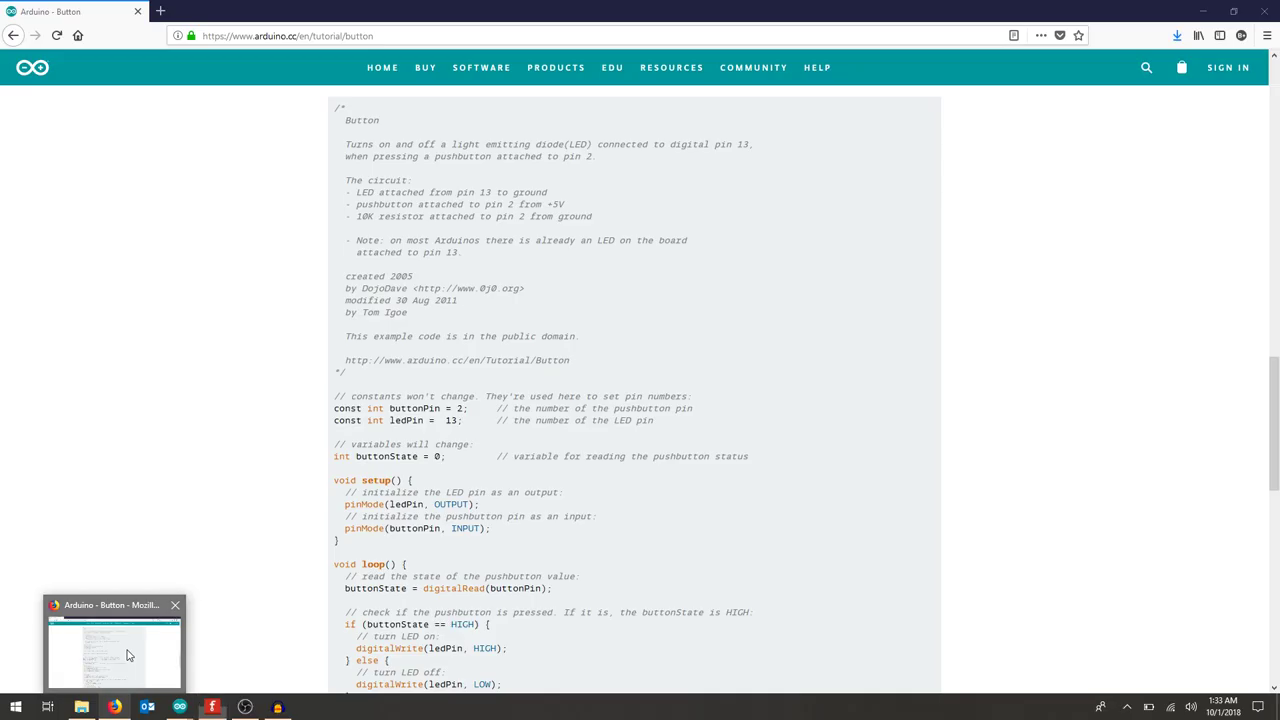
pyautogui.click(128, 655)
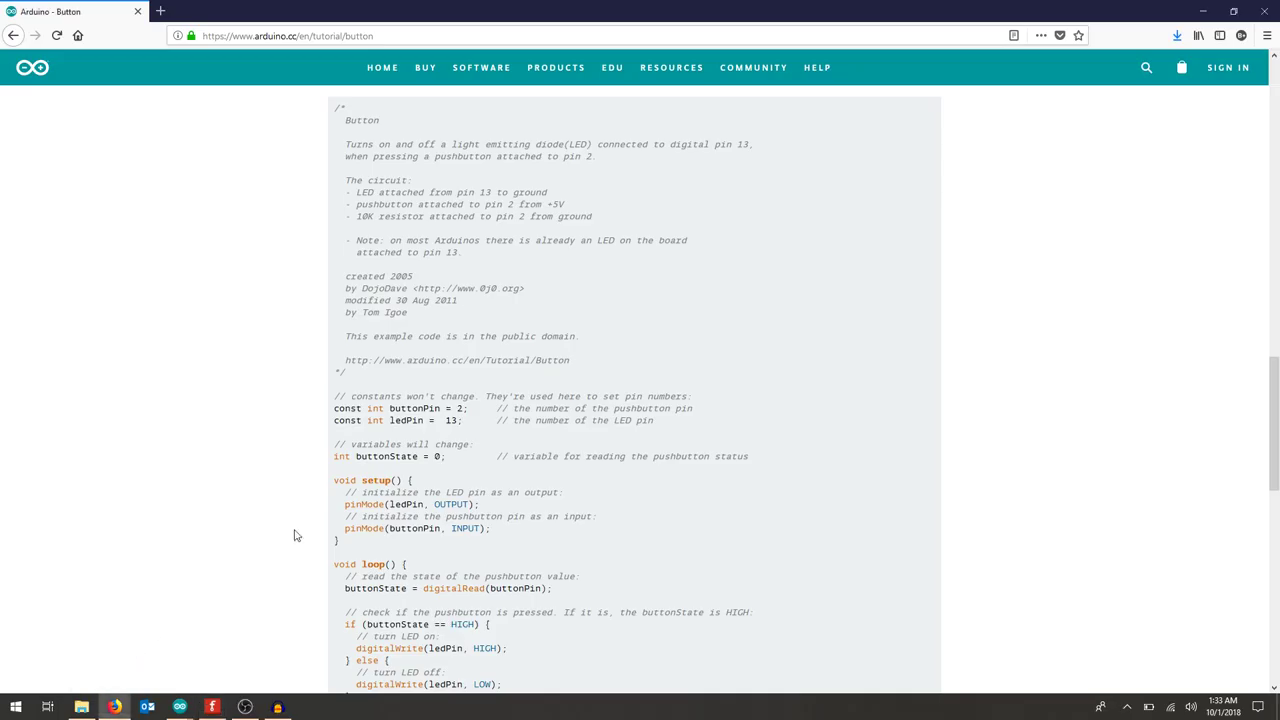
pyautogui.scroll(4, 498, 469)
pyautogui.scroll(9, 498, 469)
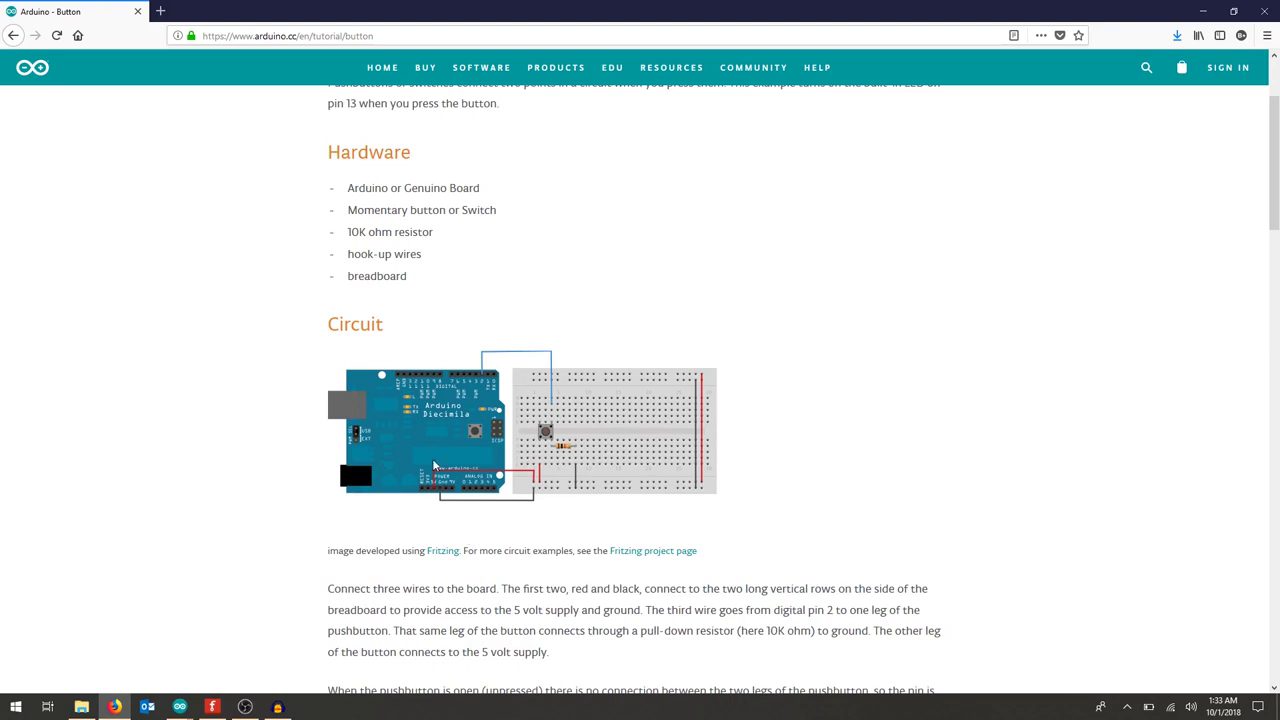
pyautogui.scroll(-4, 428, 465)
pyautogui.scroll(-5, 428, 465)
pyautogui.scroll(-5, 408, 461)
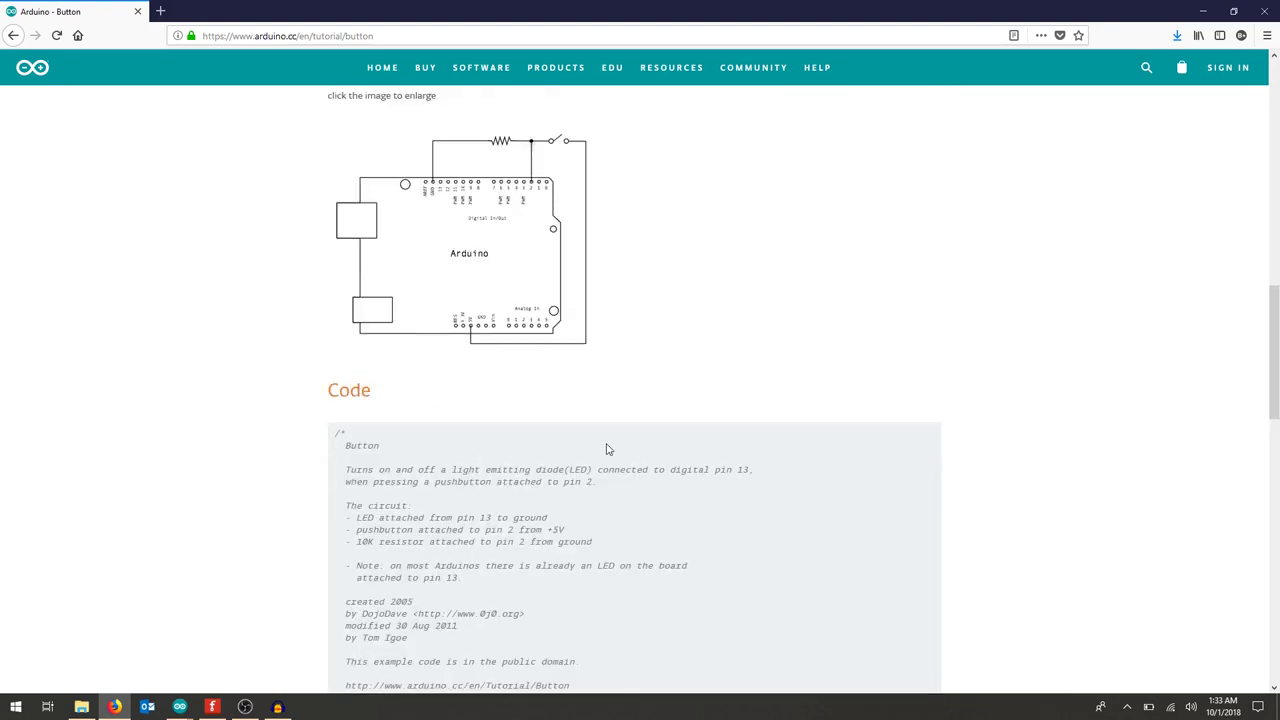
pyautogui.scroll(-4, 462, 431)
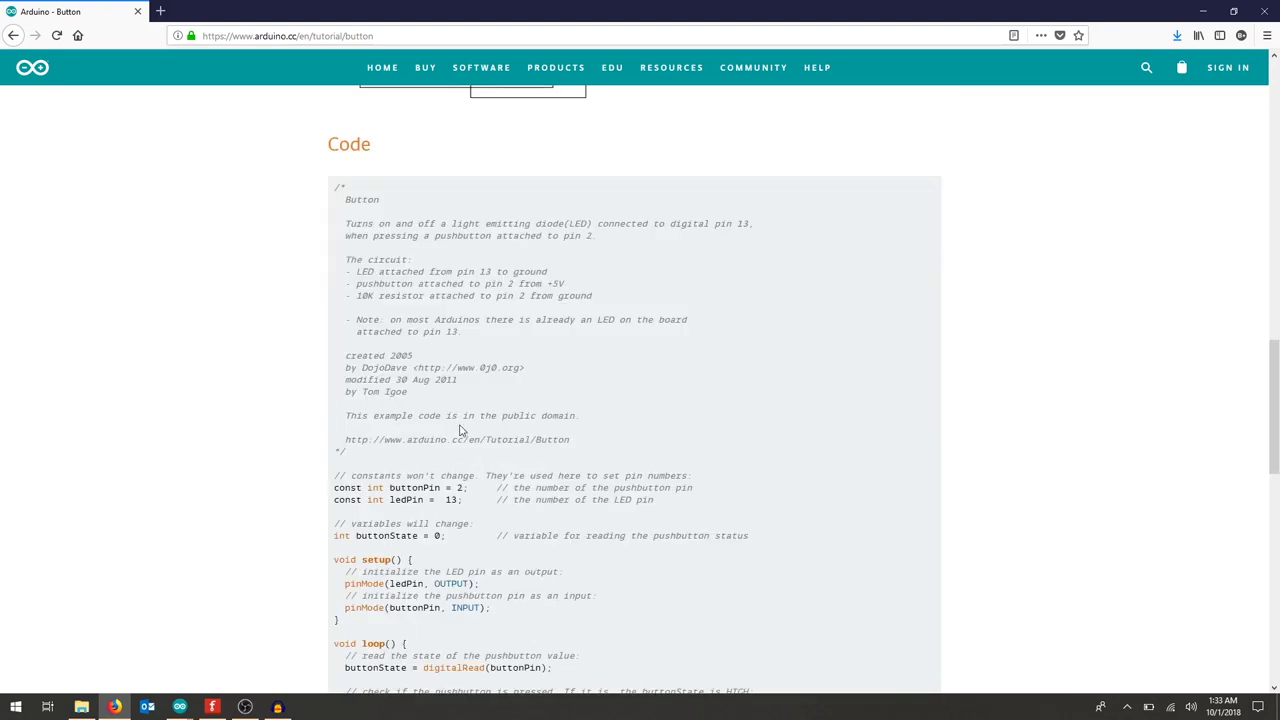
pyautogui.scroll(14, 462, 431)
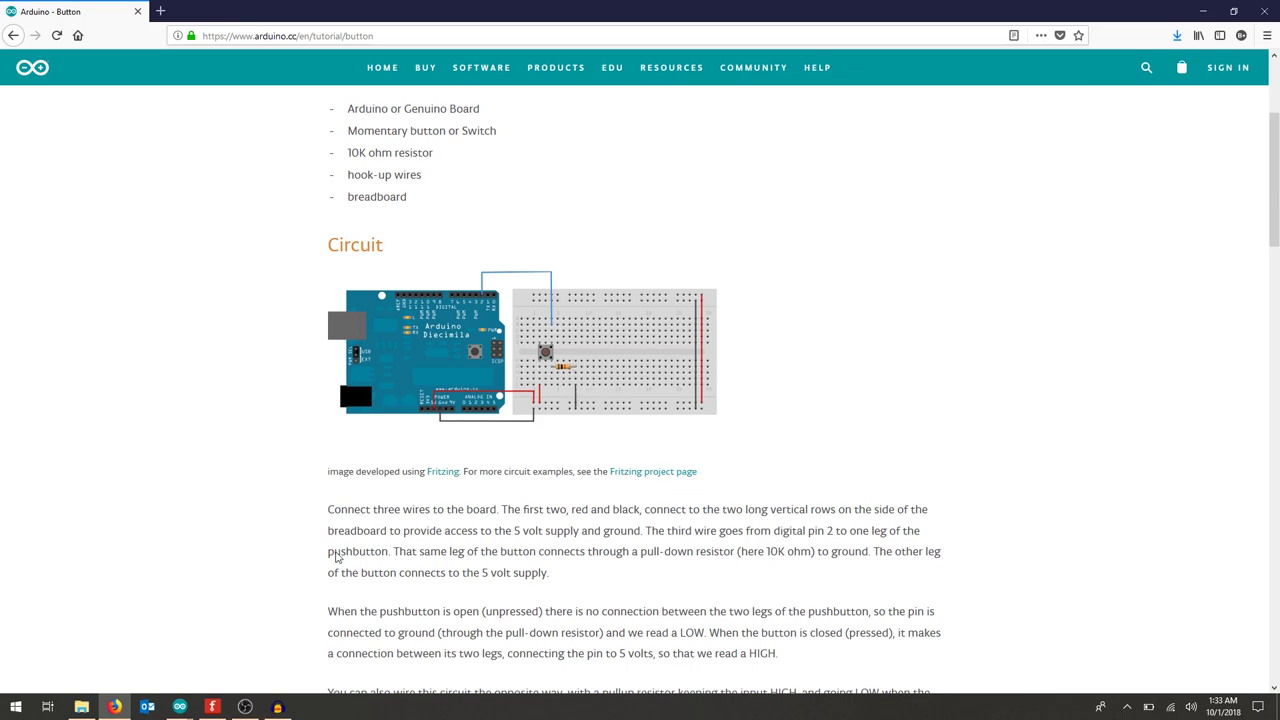
pyautogui.click(212, 707)
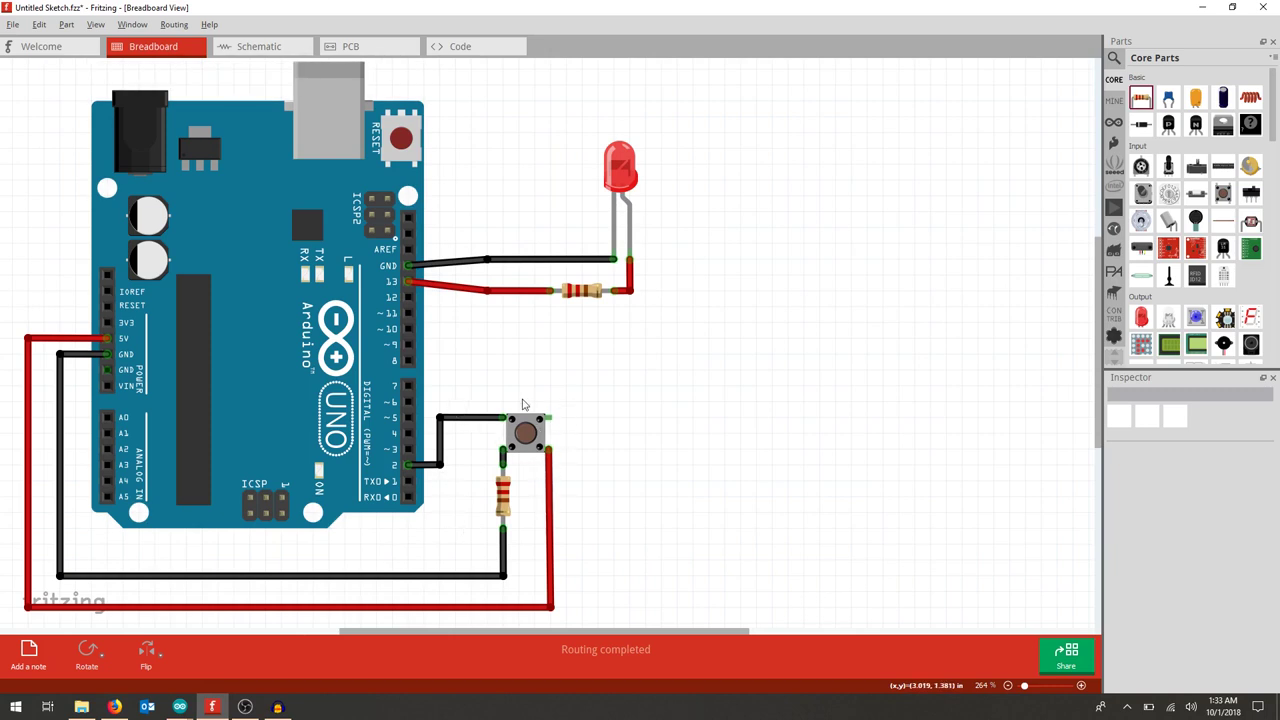
# Step: Delete the short wire between the pushbutton and the second resistor, and rotate the pushbutton 90 degrees counterclockwise
pyautogui.rightClick(504, 460)
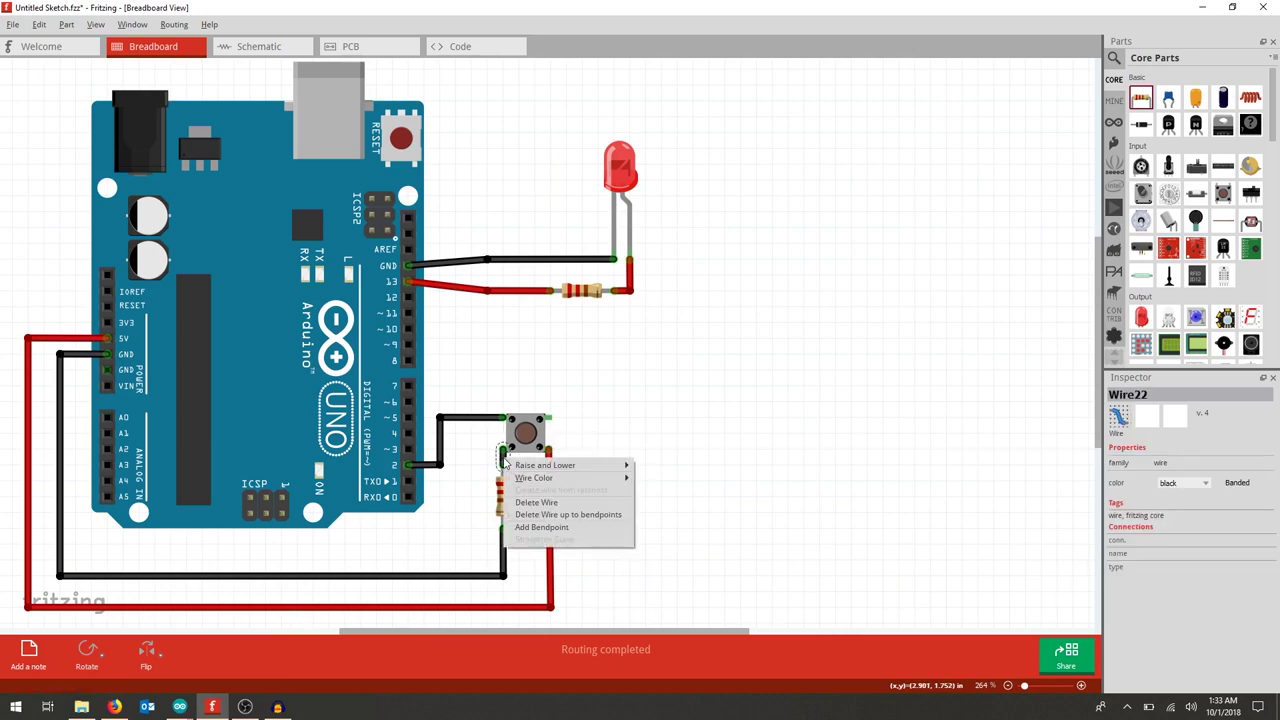
pyautogui.click(555, 510)
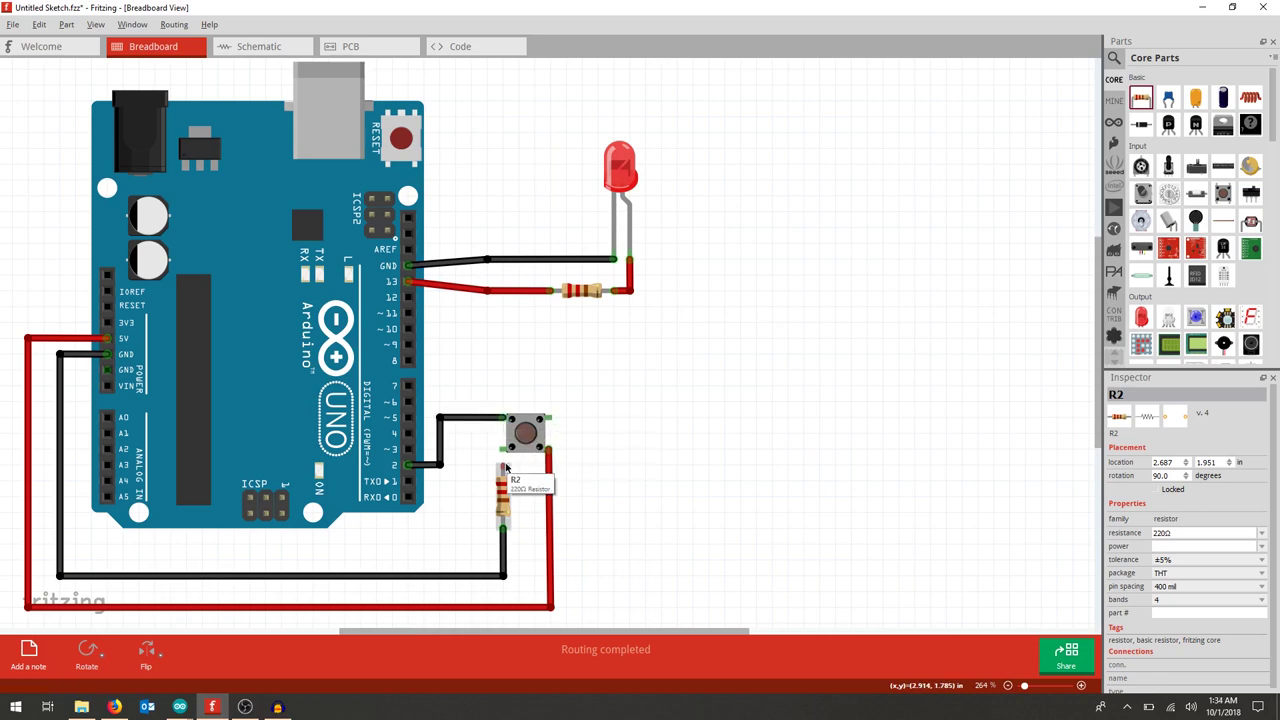
pyautogui.click(527, 446)
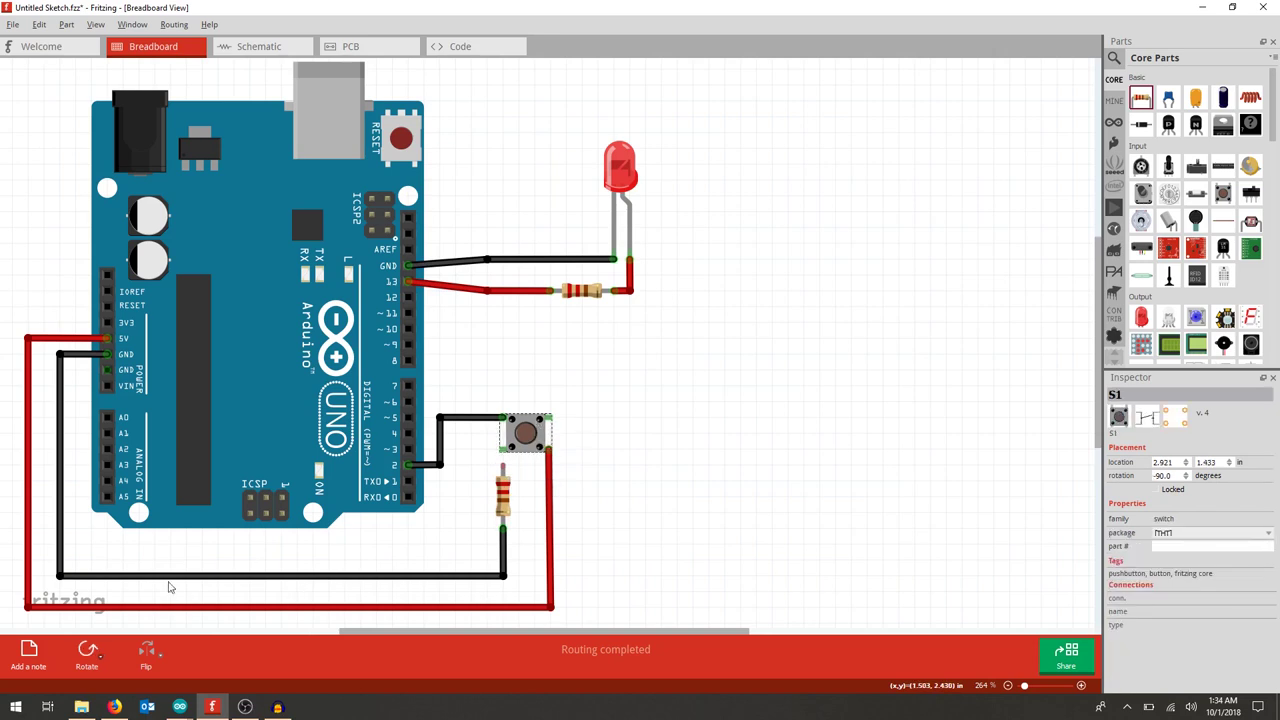
pyautogui.click(90, 656)
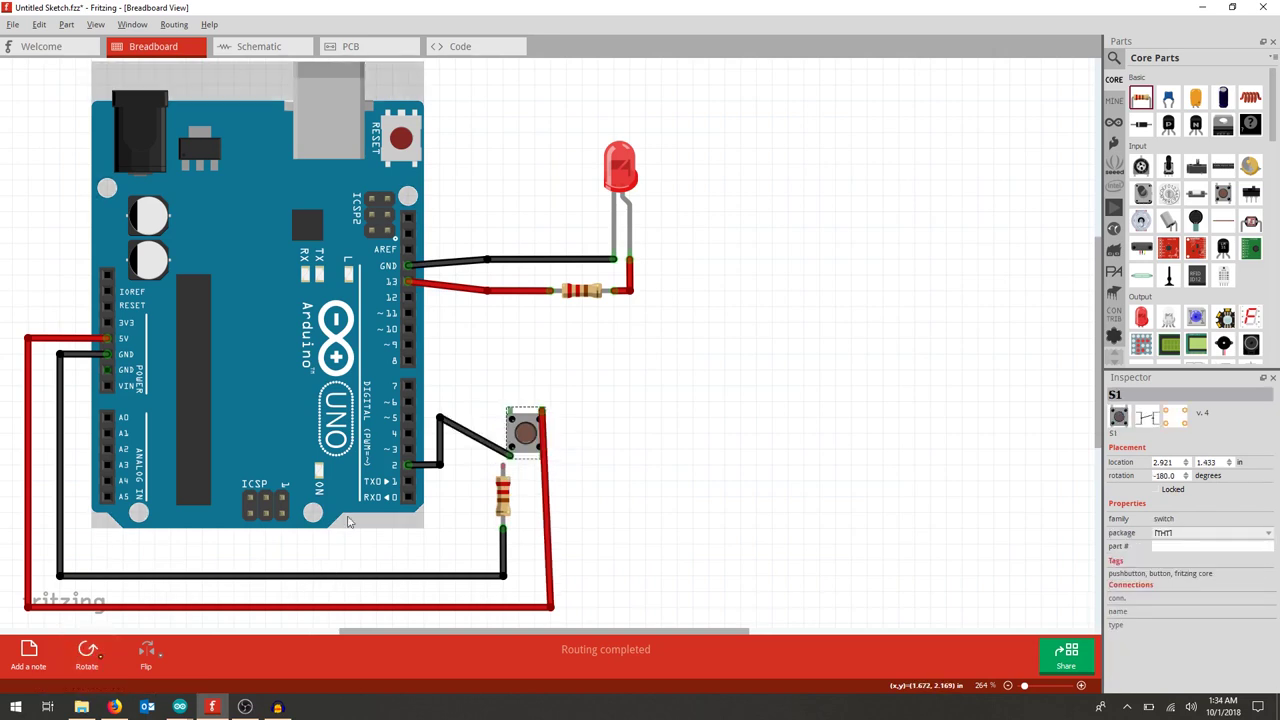
# Step: Reattach the pin 2 and 5V wires to the button's upper-left and lower-right legs, and wire its lower-left leg to the second resistor's upper end
pyautogui.moveTo(507, 461); pyautogui.dragTo(511, 410)
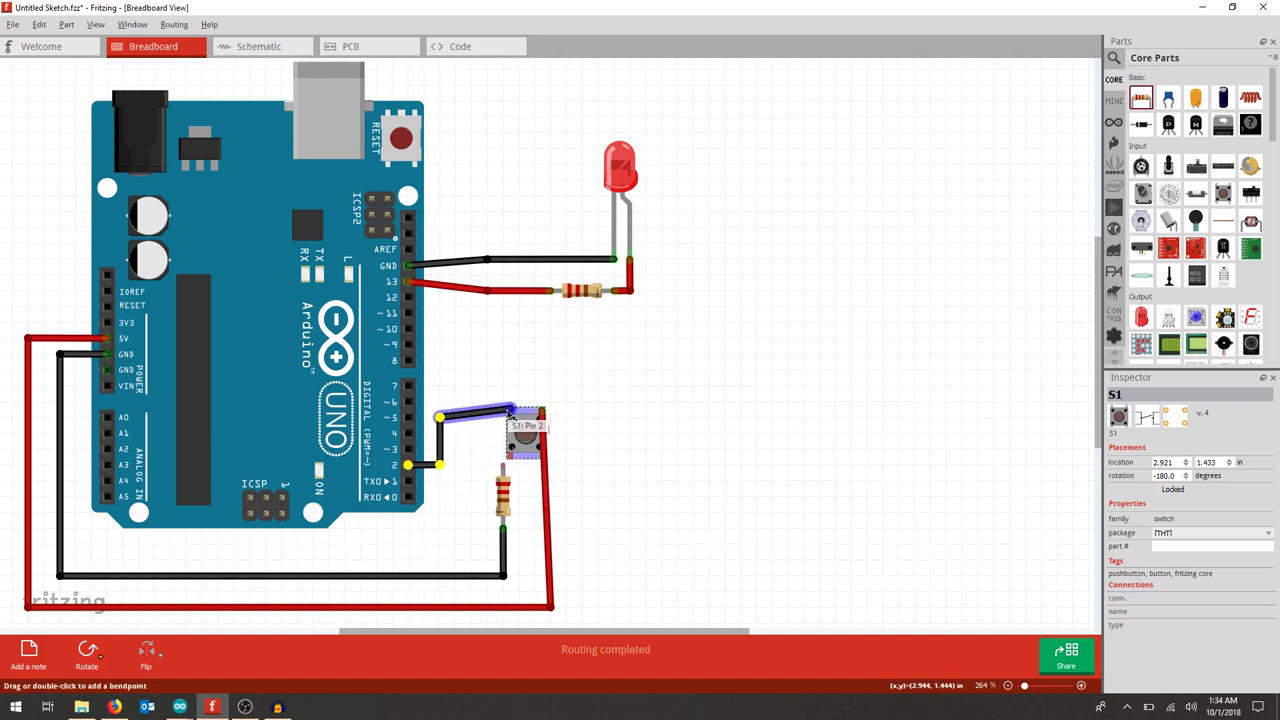
pyautogui.click(512, 368)
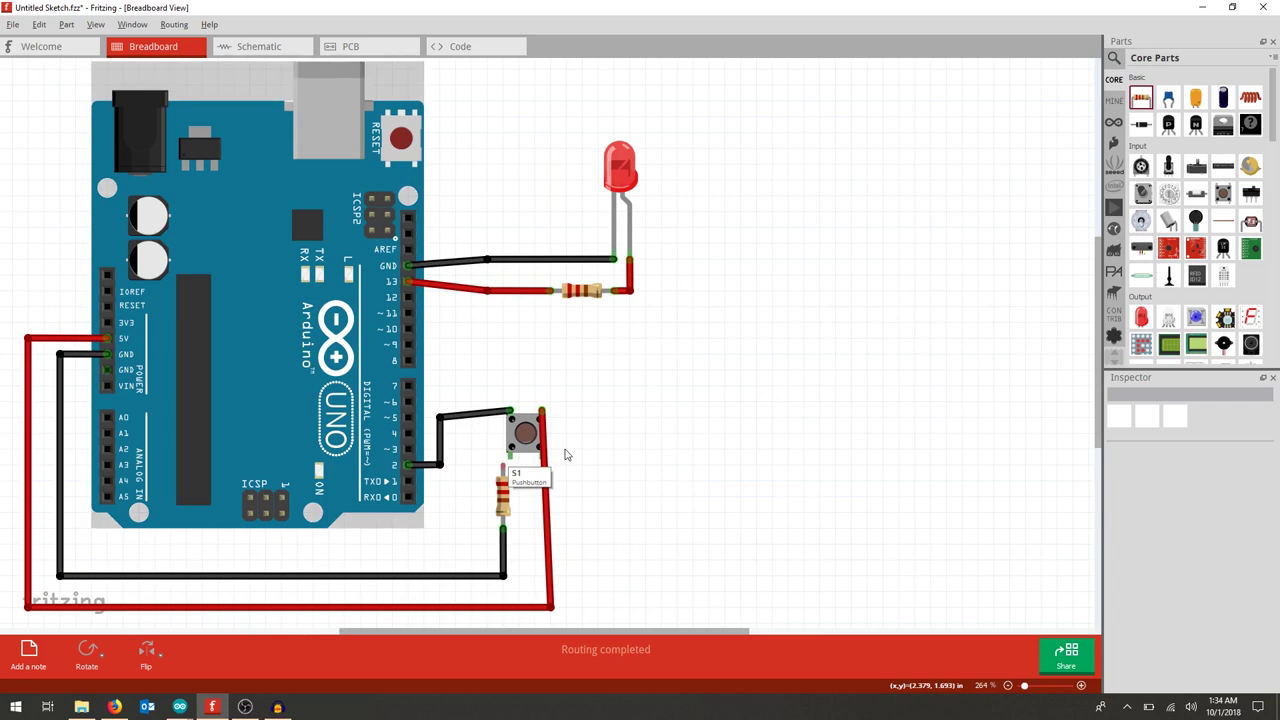
pyautogui.moveTo(506, 461); pyautogui.dragTo(502, 474)
pyautogui.click(640, 420)
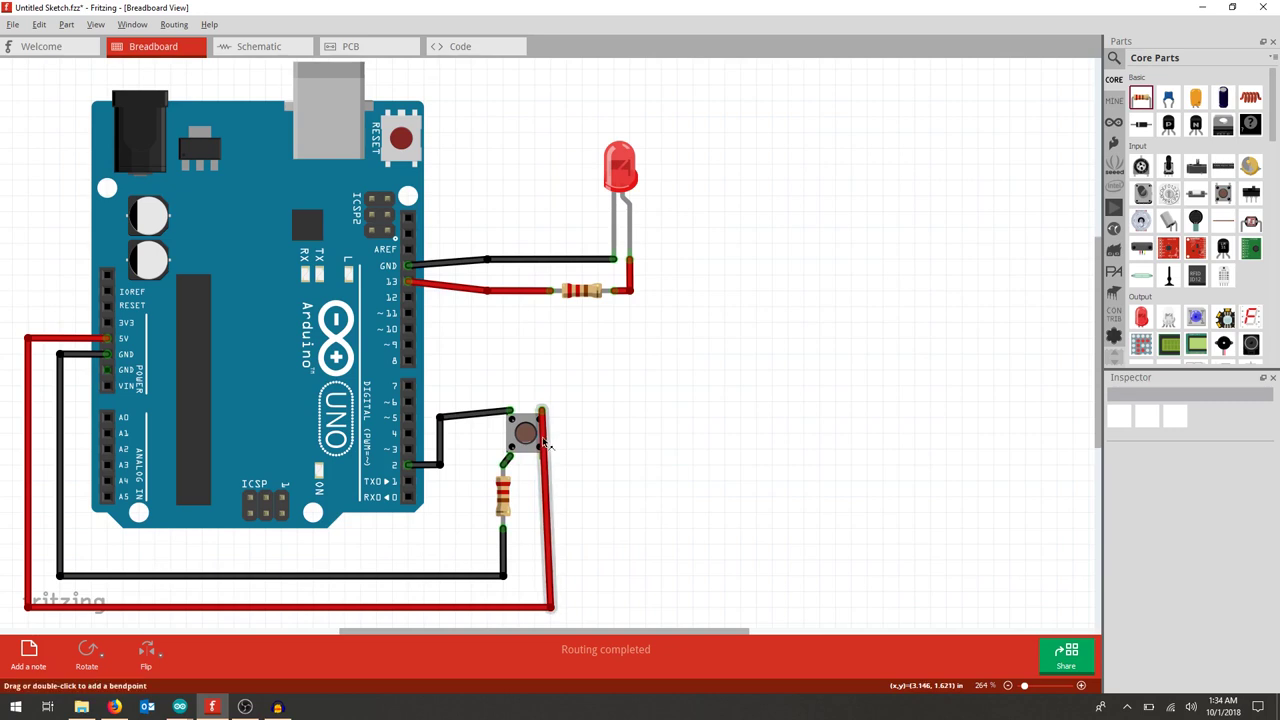
pyautogui.moveTo(542, 414); pyautogui.dragTo(548, 460)
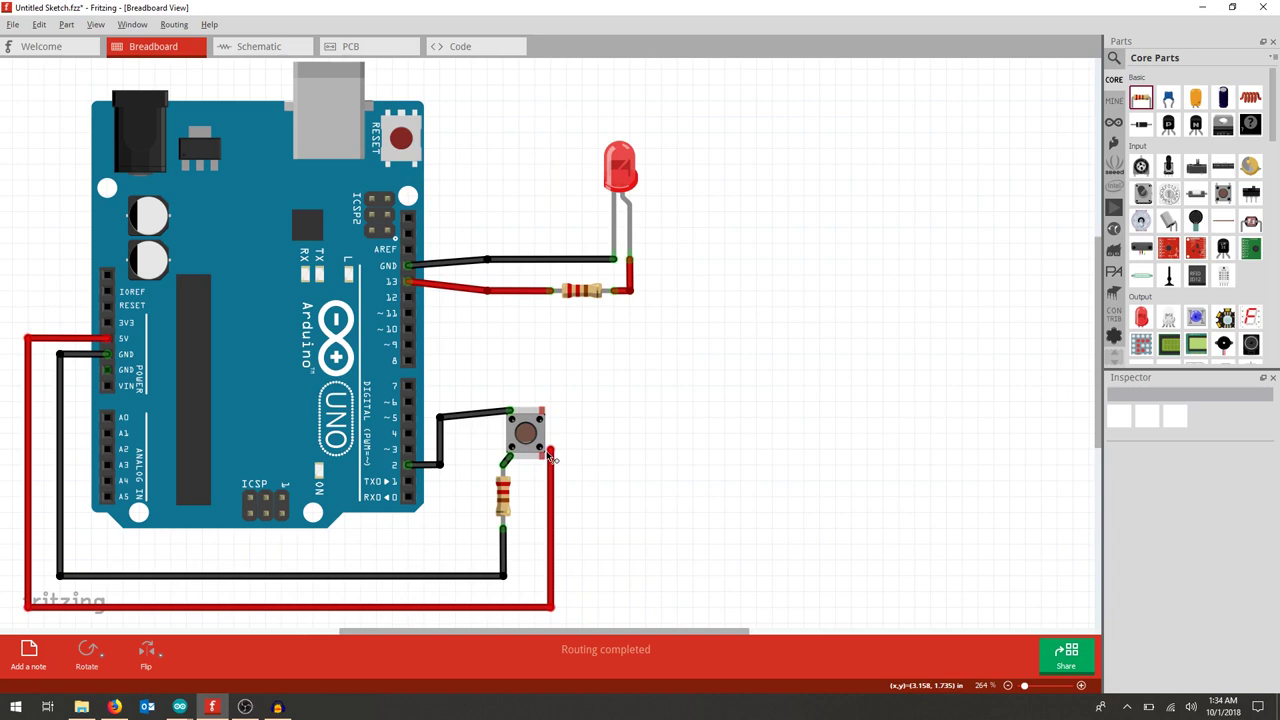
pyautogui.click(549, 465)
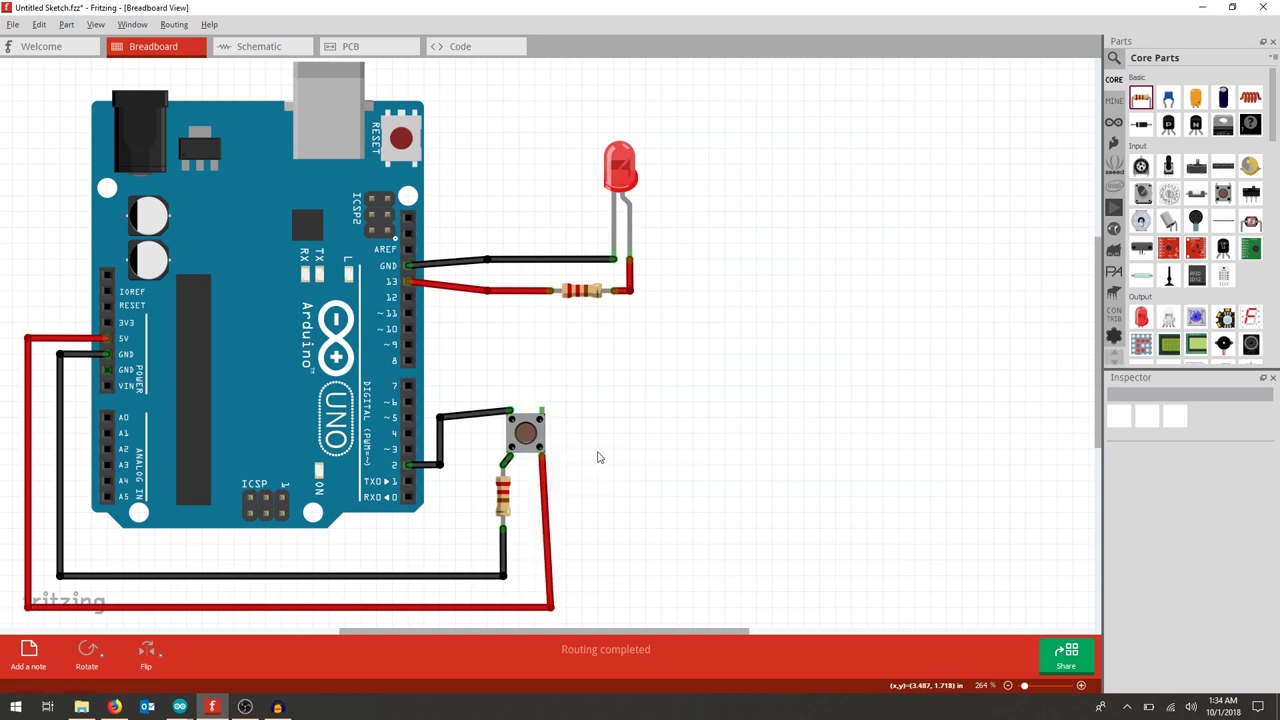
# Step: Align the 5V wire's lower-right corner vertically beneath the pushbutton's lower-right leg
pyautogui.click(552, 608)
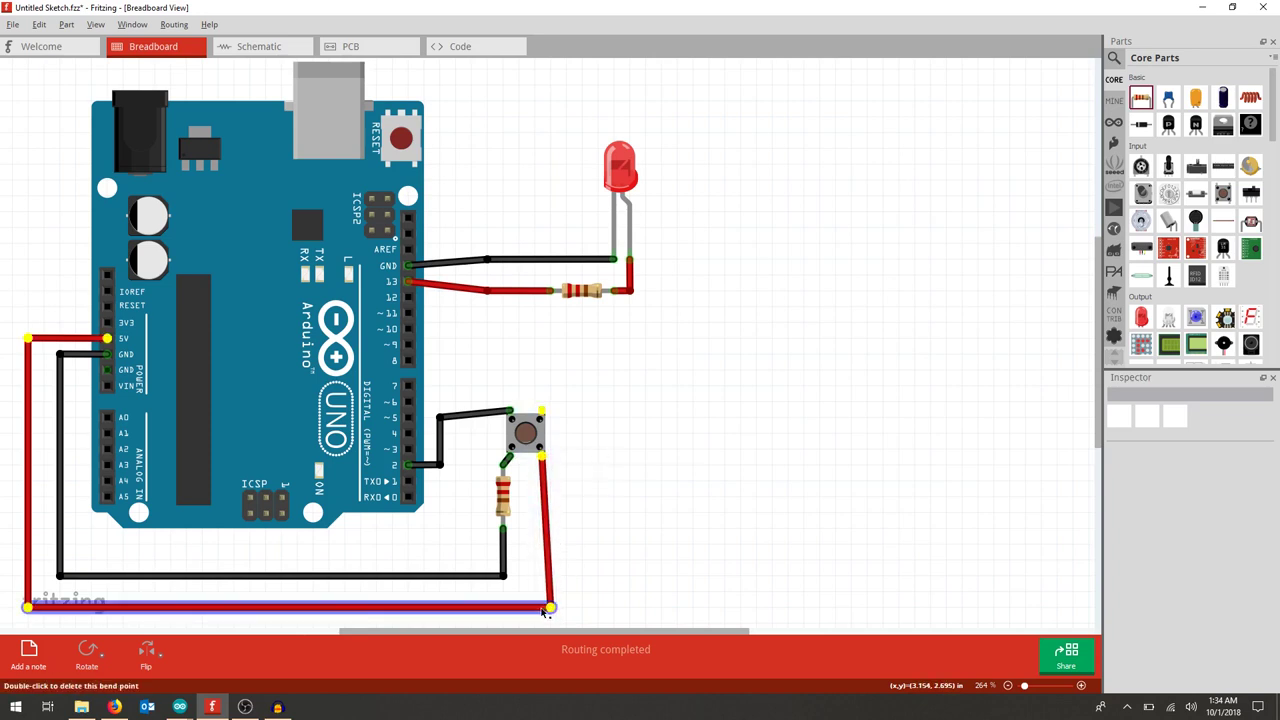
pyautogui.moveTo(552, 610); pyautogui.dragTo(537, 605)
pyautogui.click(610, 548)
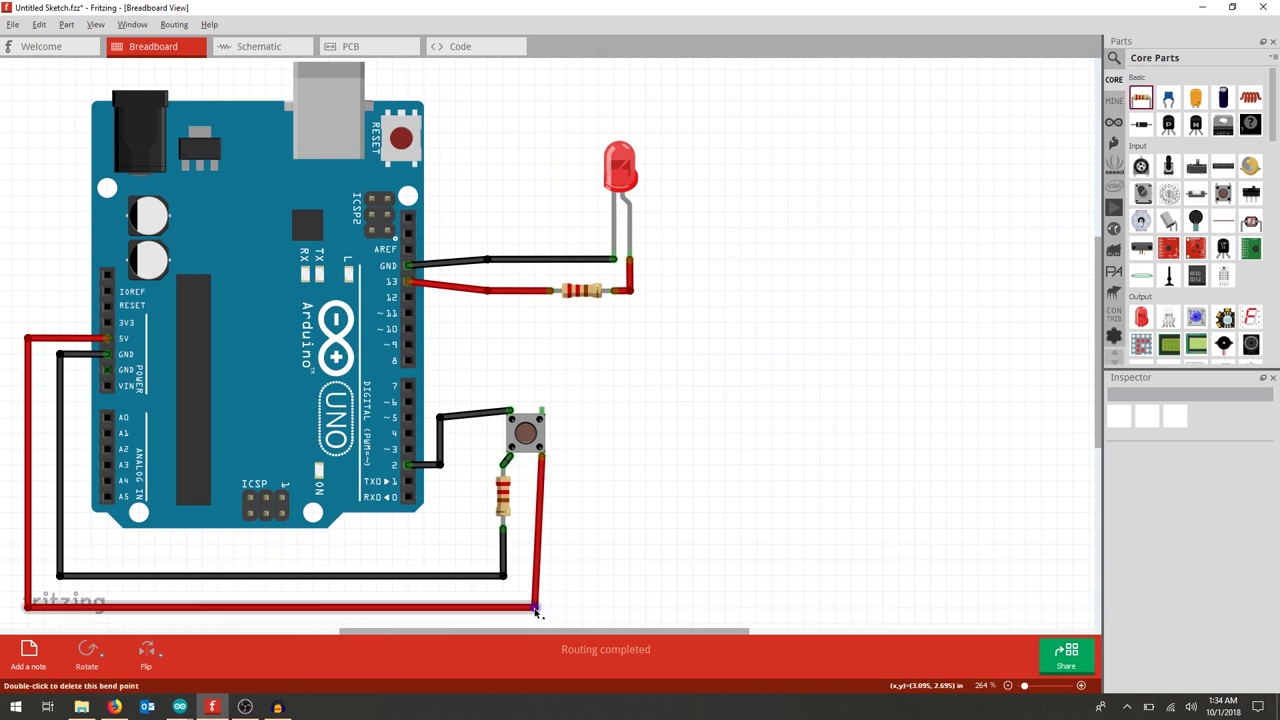
pyautogui.moveTo(536, 612); pyautogui.dragTo(541, 614)
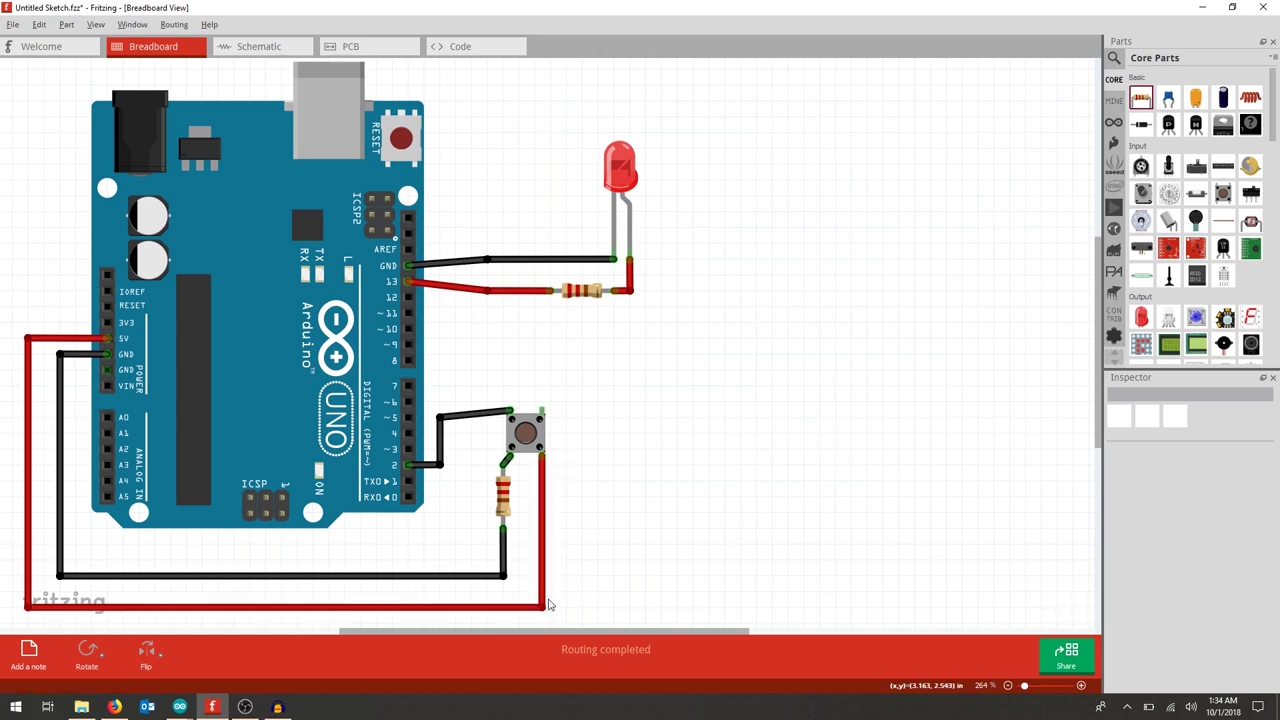
pyautogui.moveTo(448, 423); pyautogui.dragTo(440, 412)
pyautogui.click(606, 434)
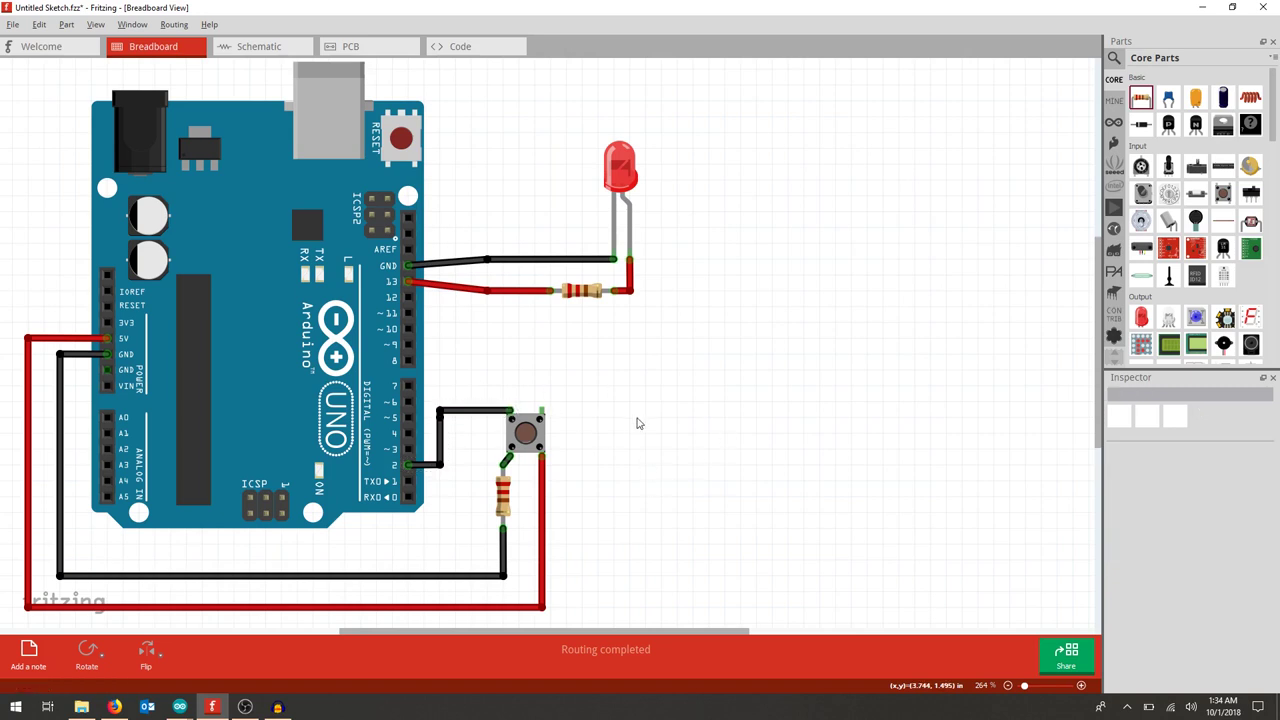
pyautogui.hotkey('ctrl', 'z')
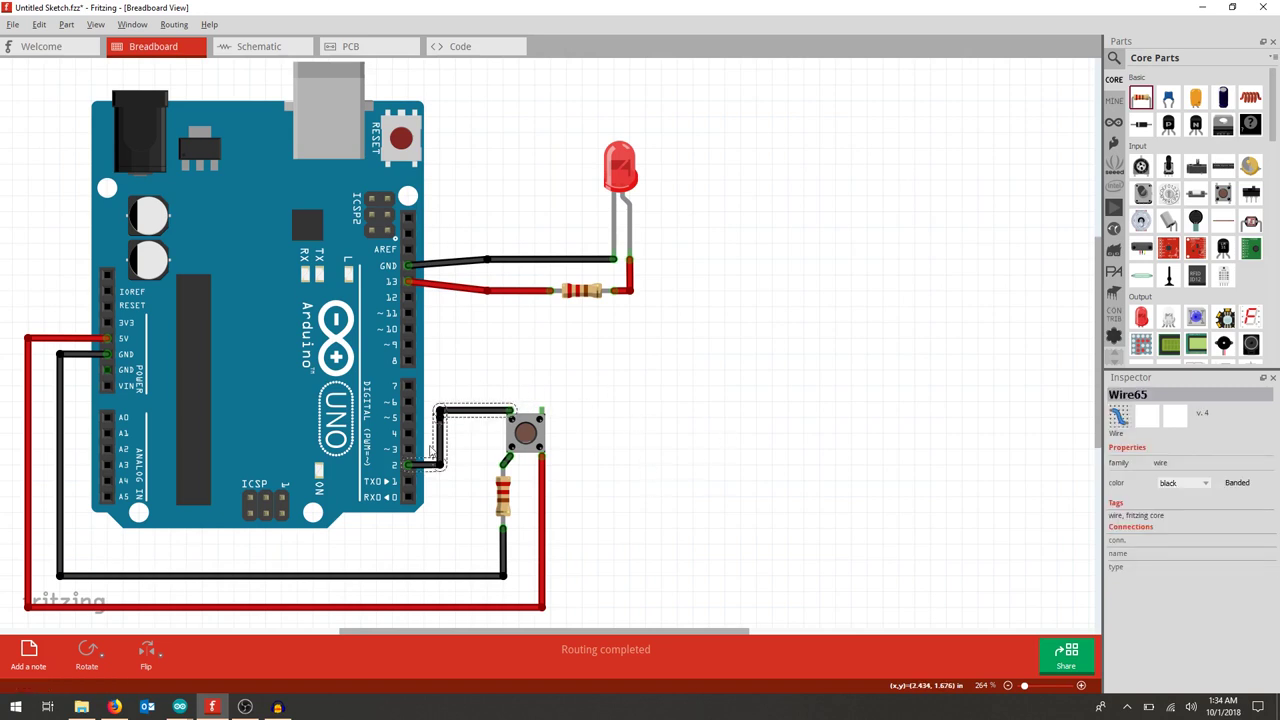
pyautogui.hotkey('ctrl', 'z')
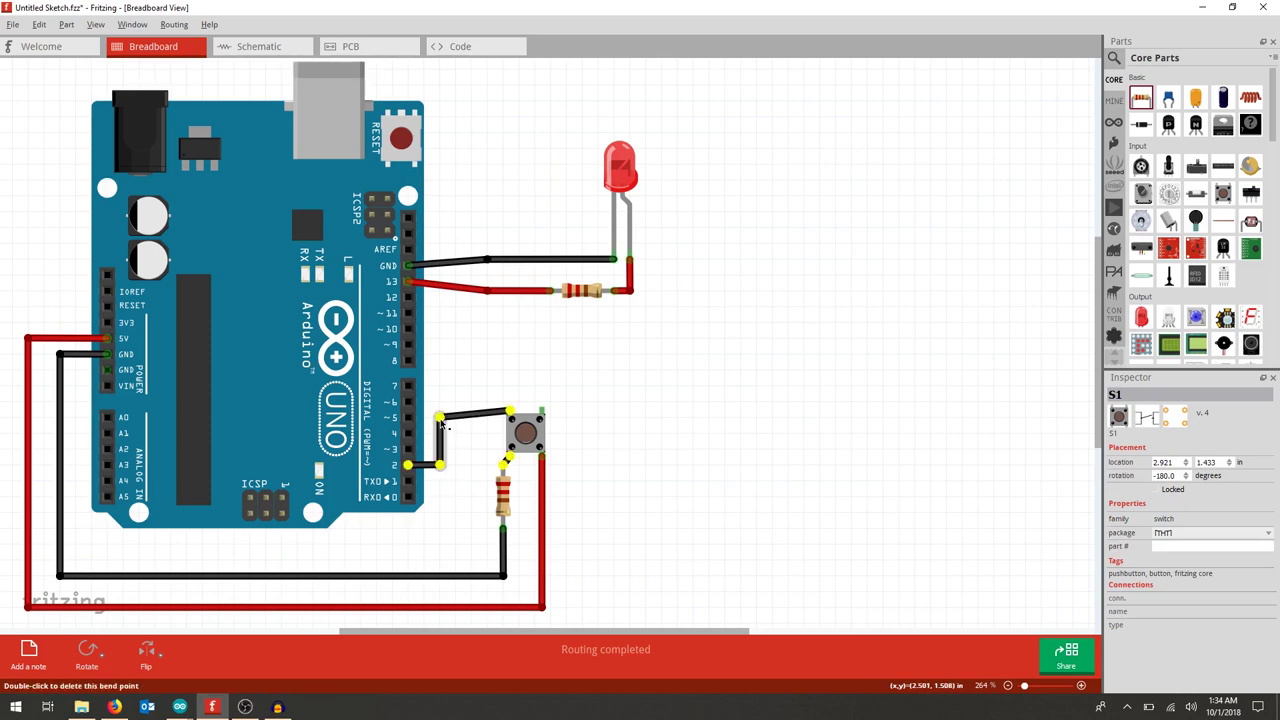
# Step: Level the pin 2 wire's upper corner with the pushbutton's upper-left leg so that the segment runs horizontally
pyautogui.moveTo(443, 425); pyautogui.dragTo(438, 410)
pyautogui.click(706, 451)
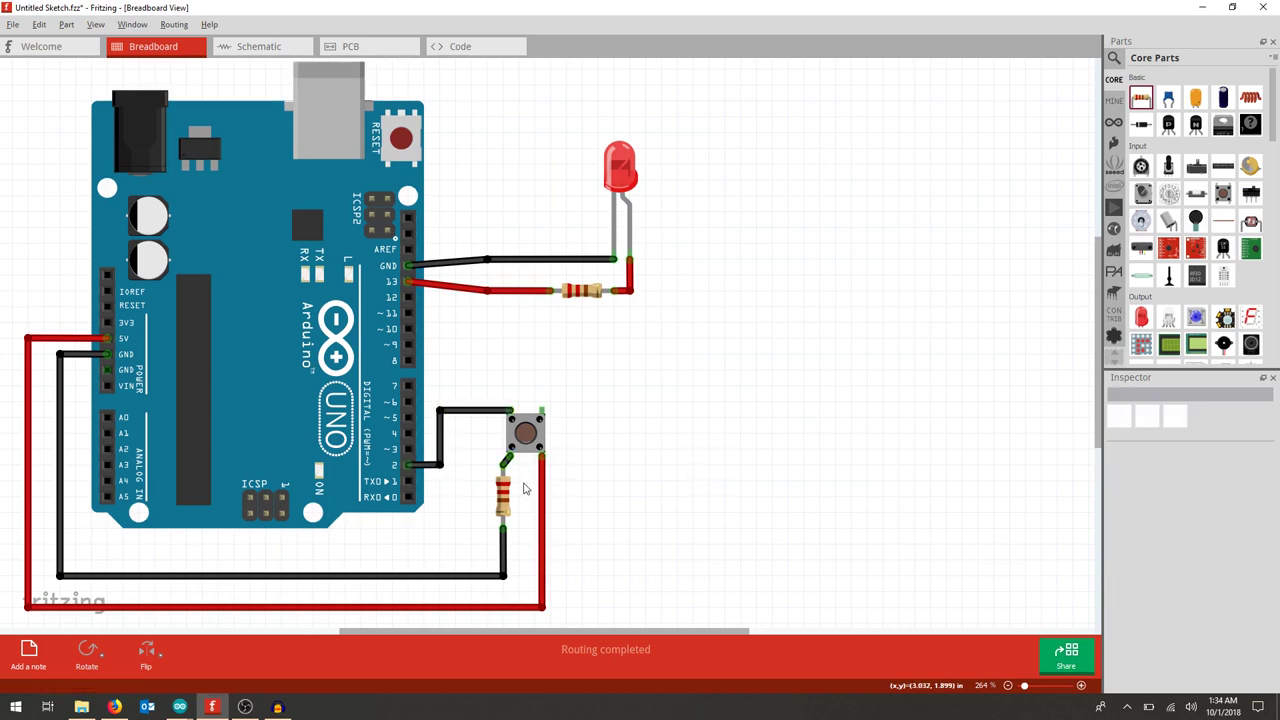
# Step: Move the second resistor slightly down and bend its wire to the pushbutton's lower-left leg into a right angle
pyautogui.moveTo(507, 579); pyautogui.dragTo(504, 576)
pyautogui.click(509, 505)
pyautogui.moveTo(513, 507); pyautogui.dragTo(501, 524)
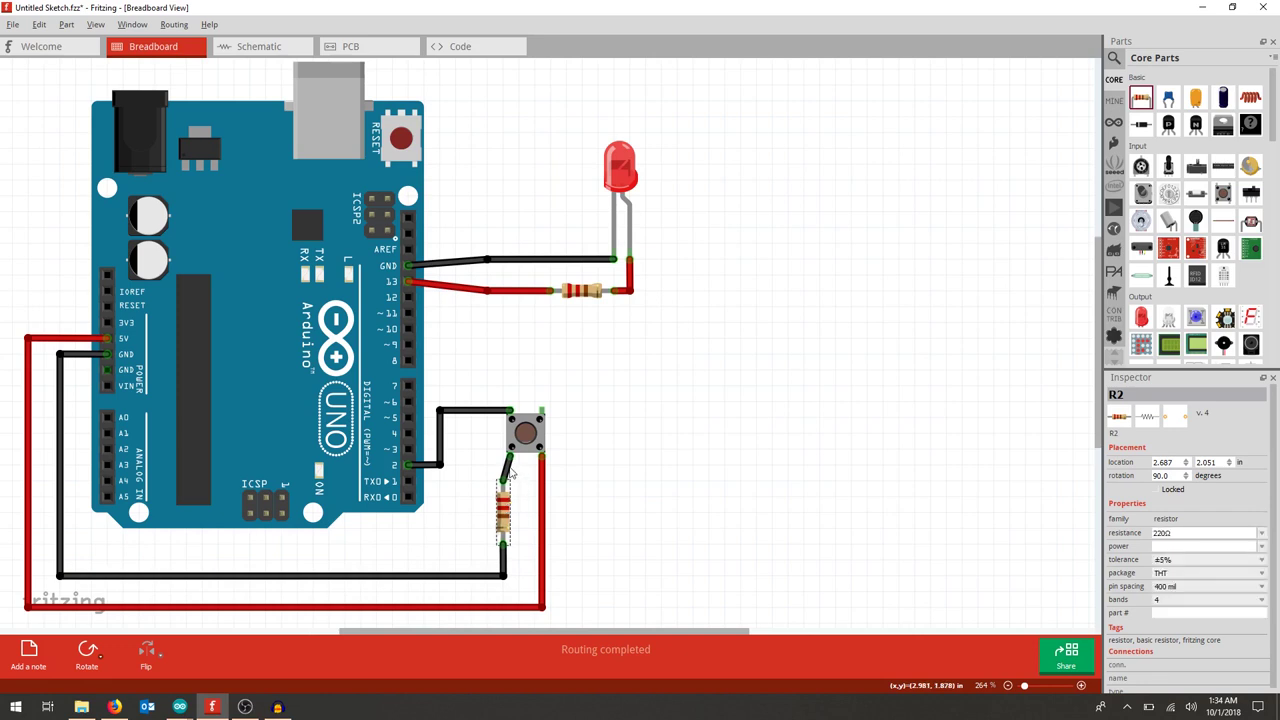
pyautogui.click(507, 468)
pyautogui.moveTo(503, 463)
pyautogui.mouseDown()
pyautogui.moveTo(488, 451)
pyautogui.moveTo(504, 464)
pyautogui.mouseUp()
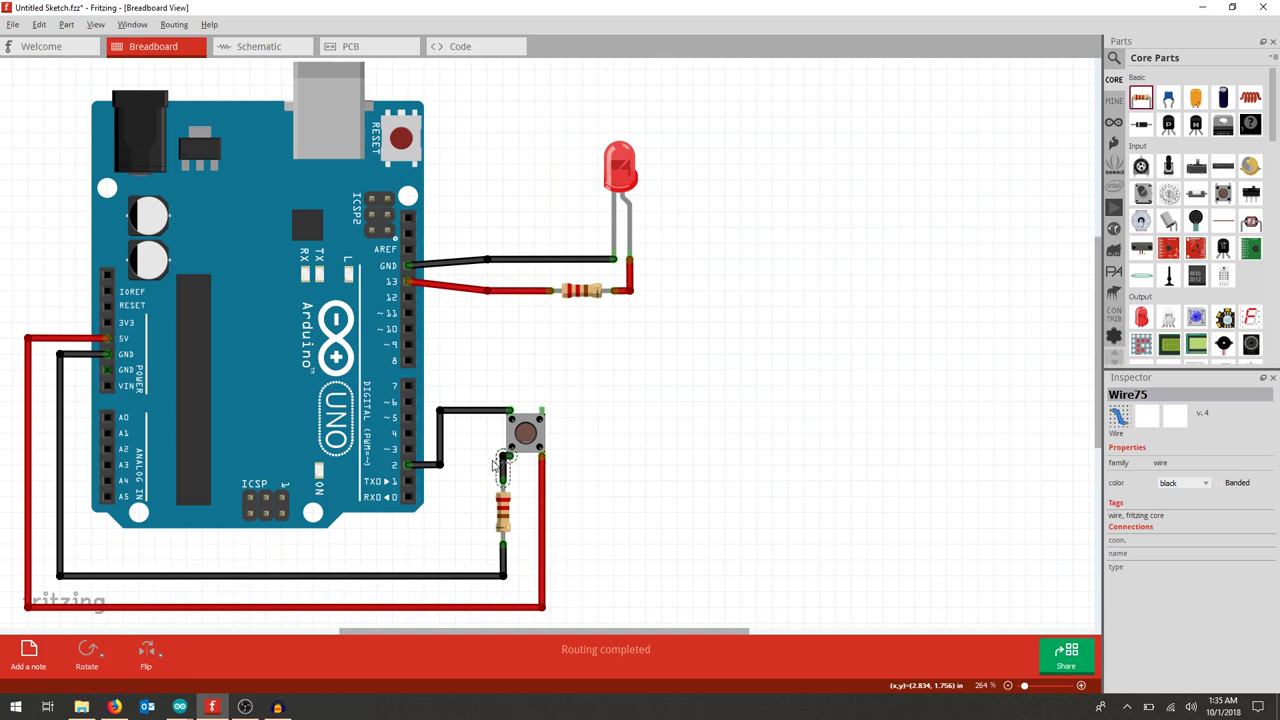
pyautogui.click(634, 512)
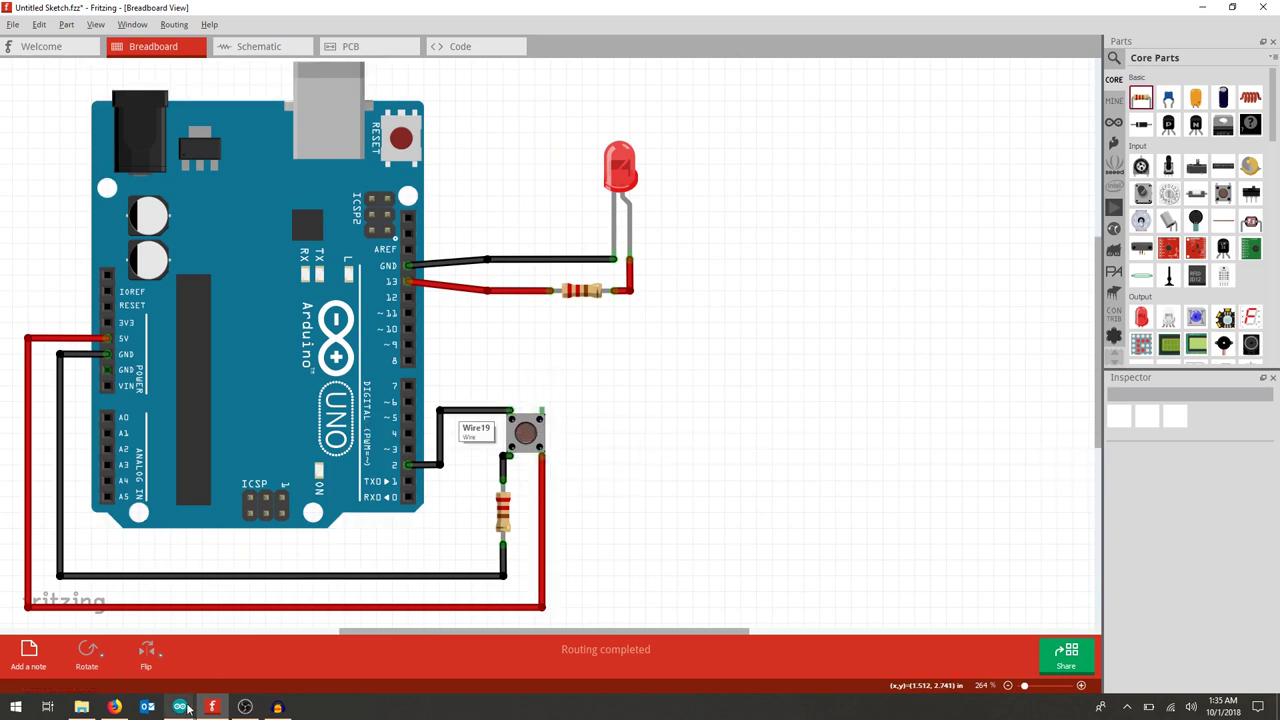
# Step: Switch to Firefox, recheck the circuit diagram, wiring description and code in the Arduino Button tutorial, and return to Fritzing
pyautogui.click(115, 706)
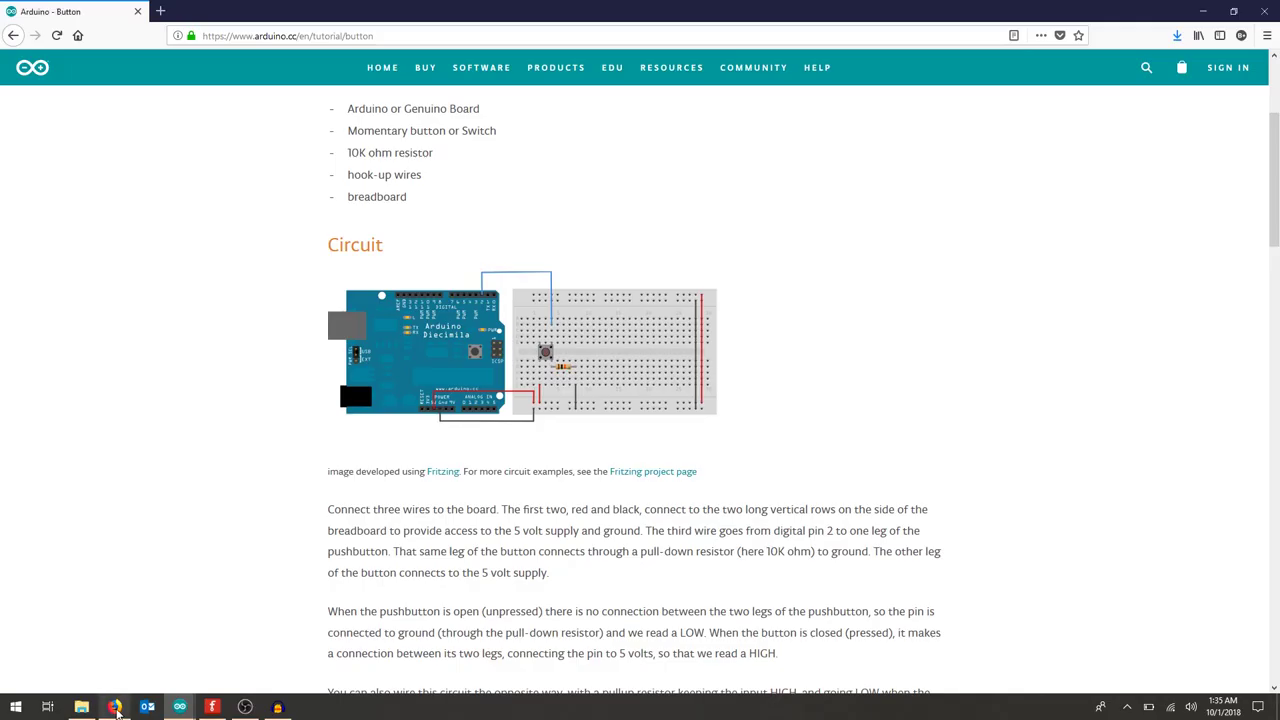
pyautogui.scroll(3, 574, 452)
pyautogui.scroll(-6, 573, 454)
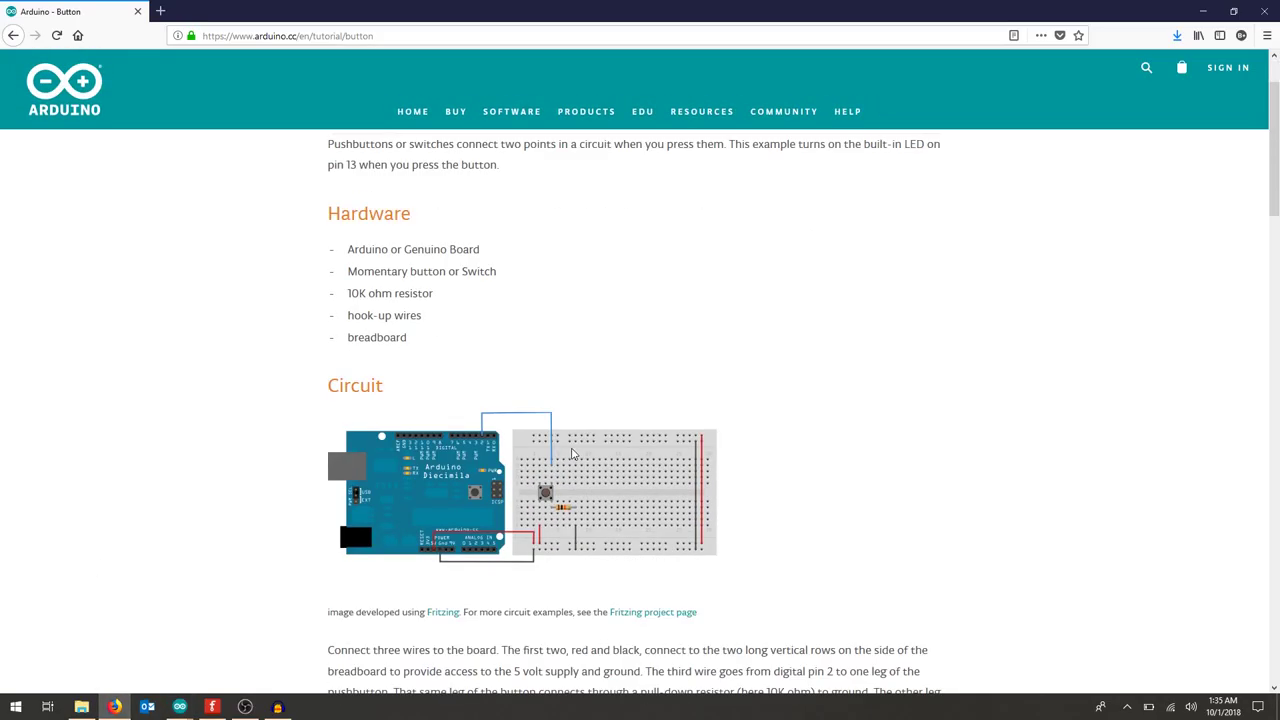
pyautogui.scroll(-3, 853, 454)
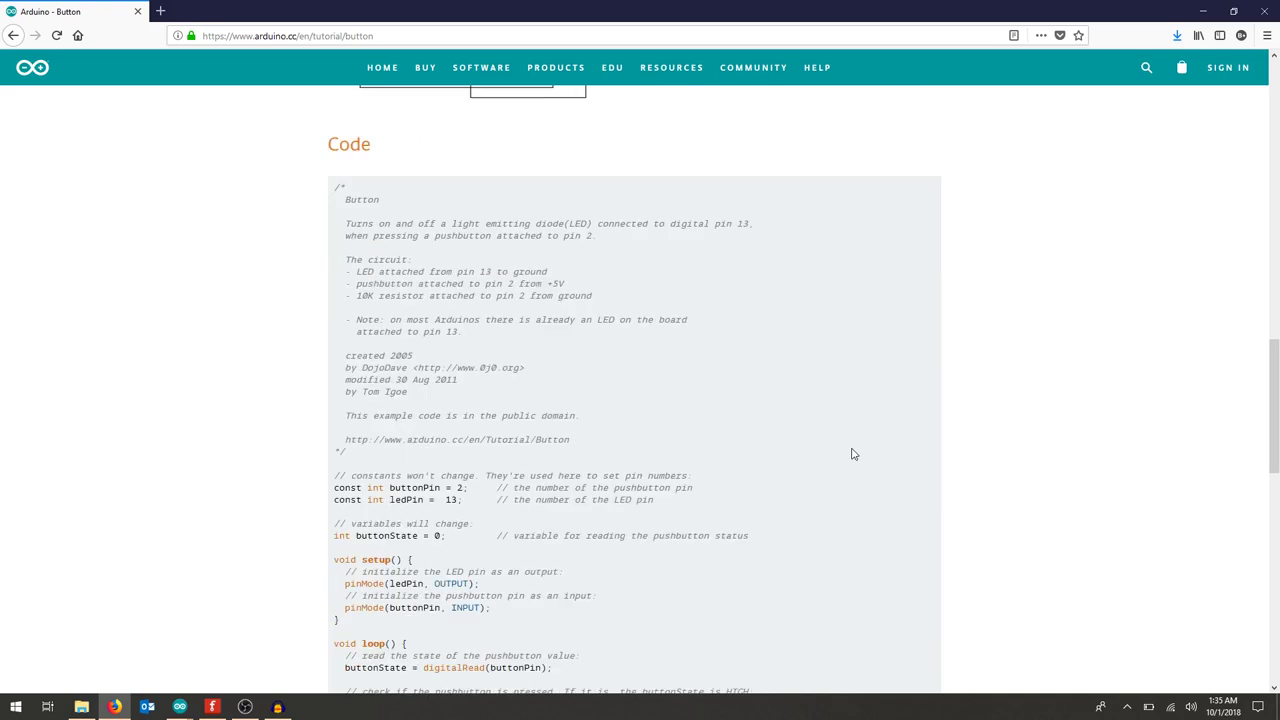
pyautogui.scroll(6, 663, 283)
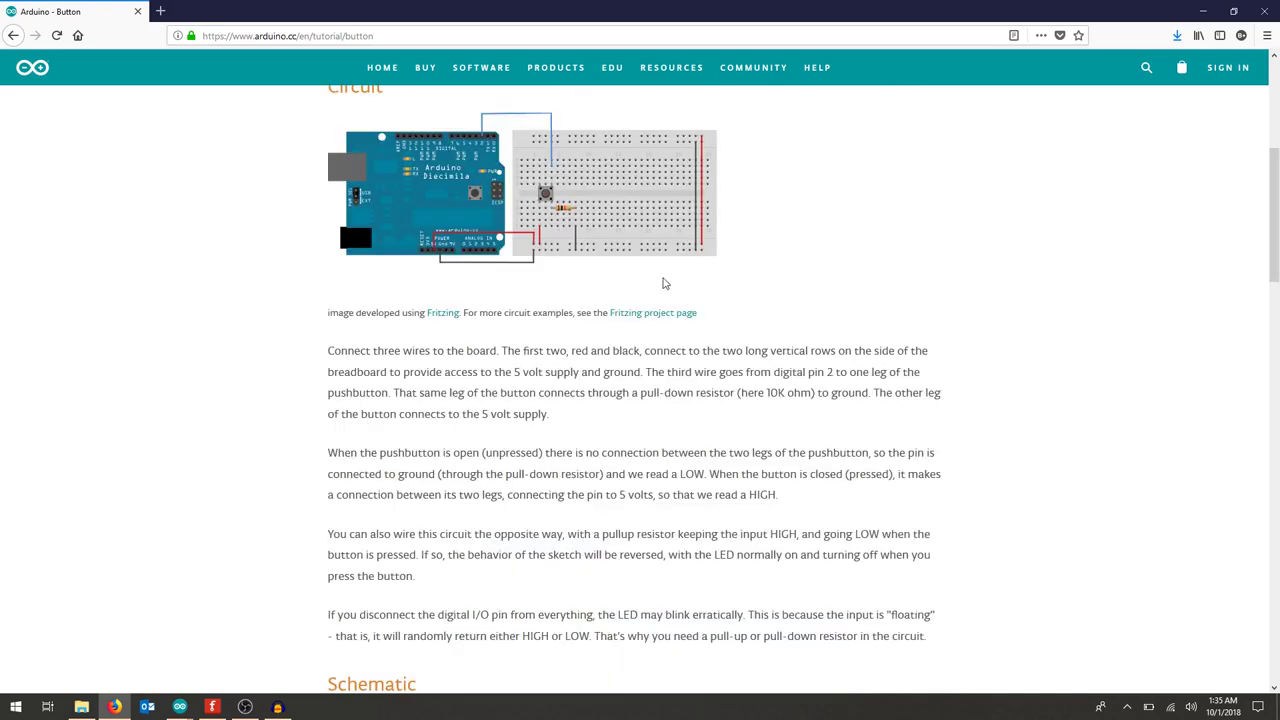
pyautogui.click(212, 706)
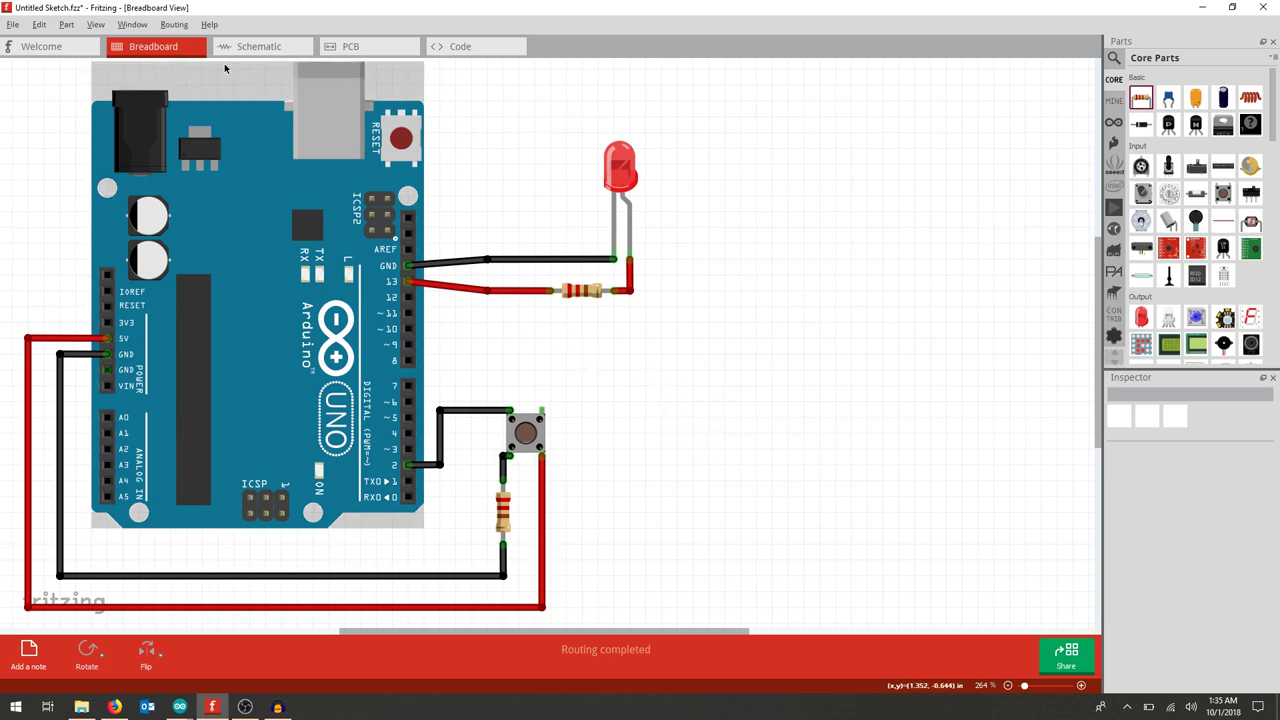
# Step: Start saving the untitled sketch as a Fritzing file in the Week4 folder
pyautogui.click(13, 24)
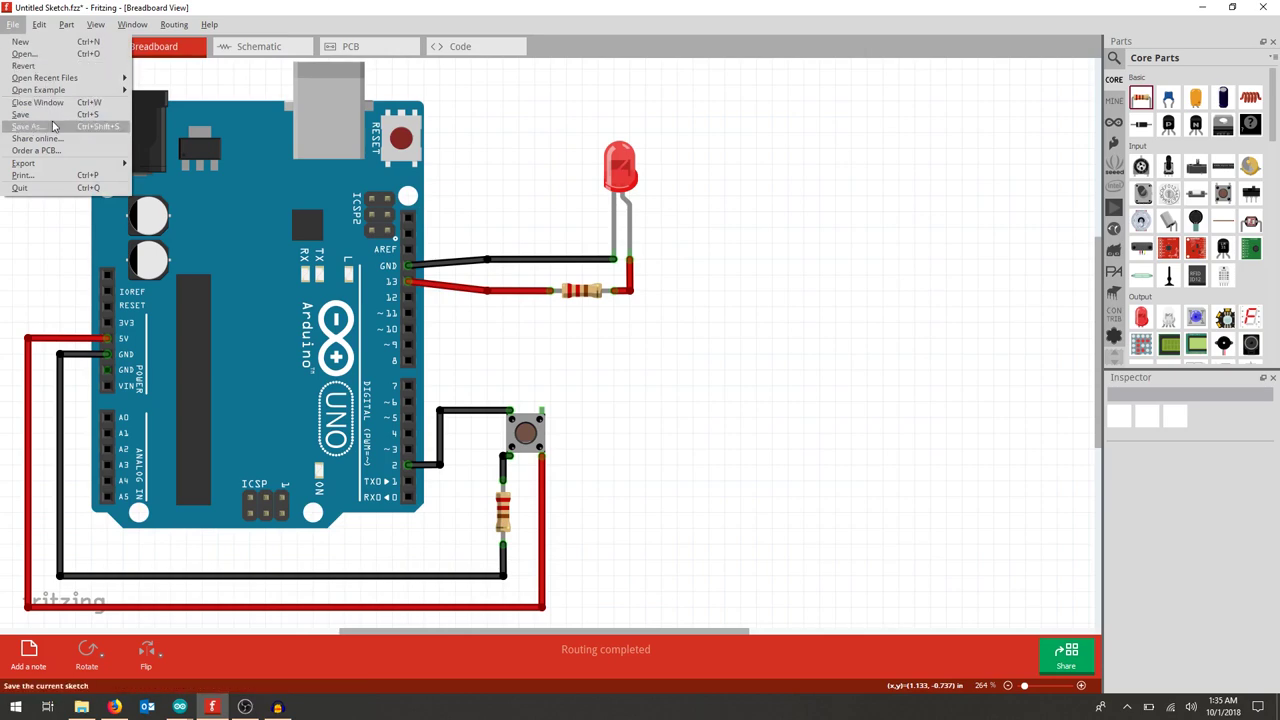
pyautogui.press('Escape')
pyautogui.hotkey('ctrl', 's')
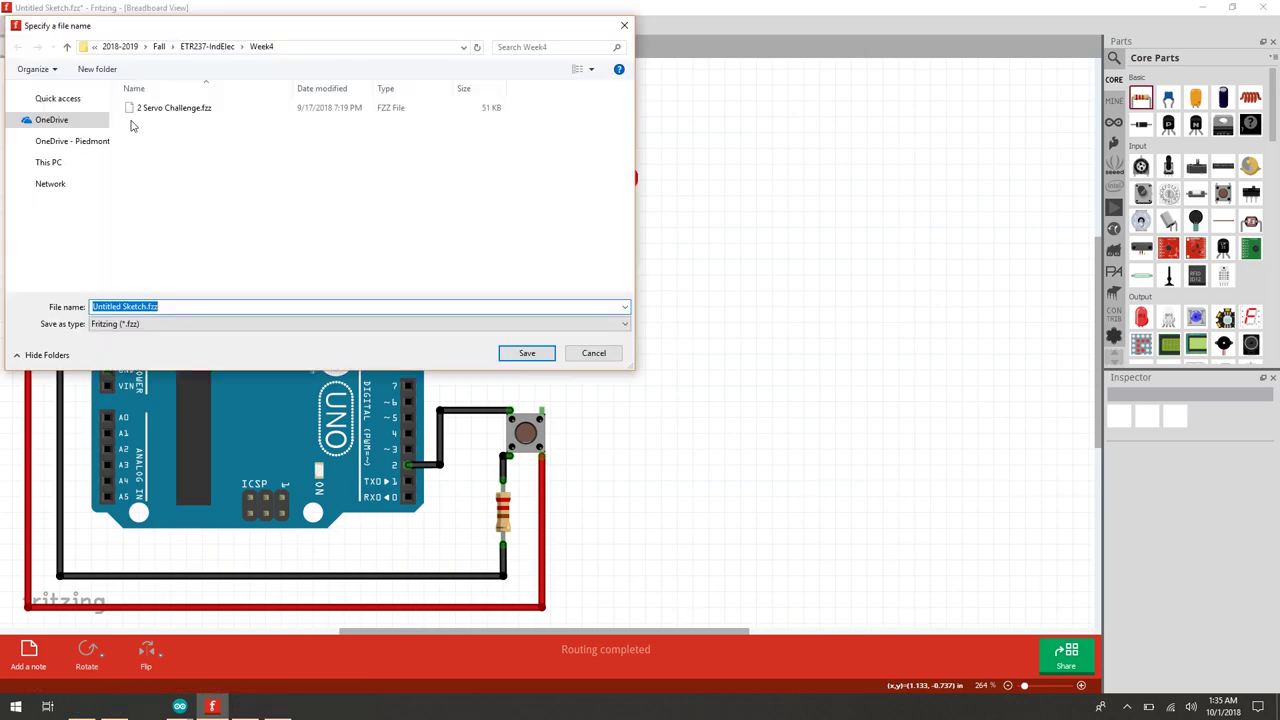